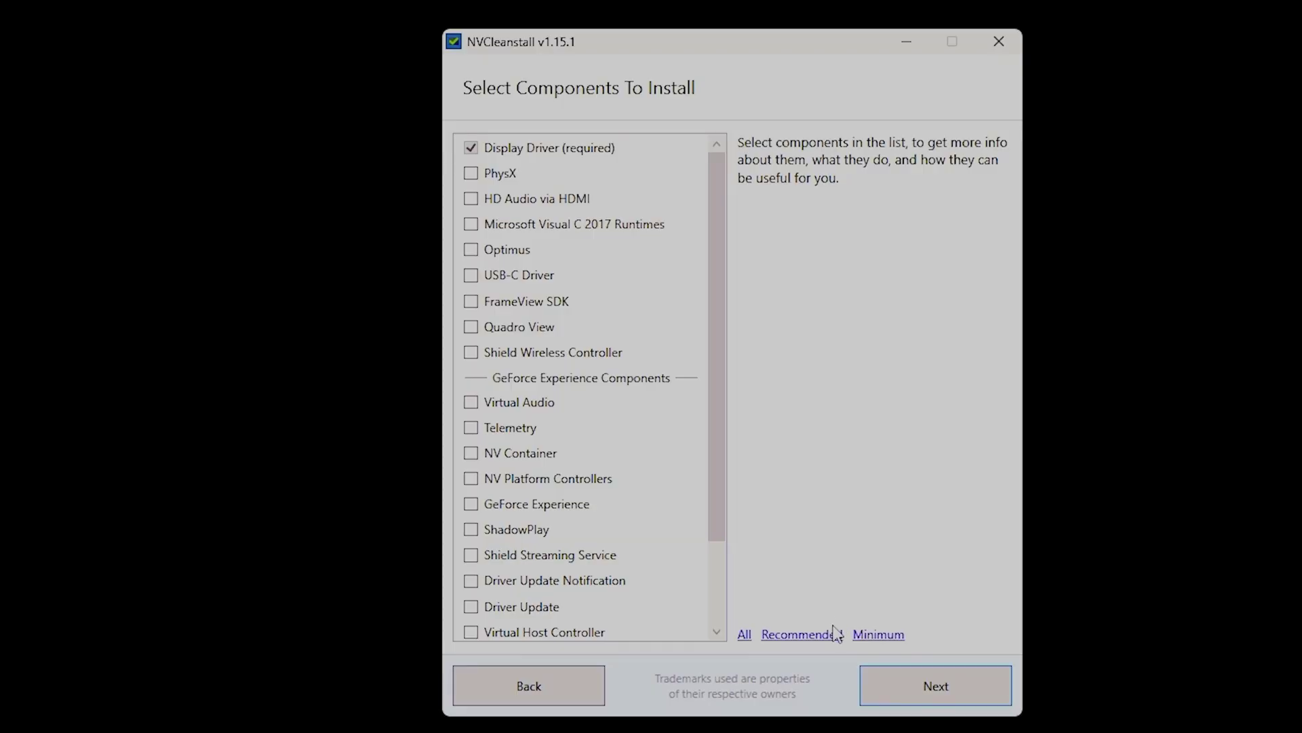
- Save the 64-bit 7-Zip 23.01 installer (7z2301-x64) from 7-zip.org to Downloads
click(829, 638)
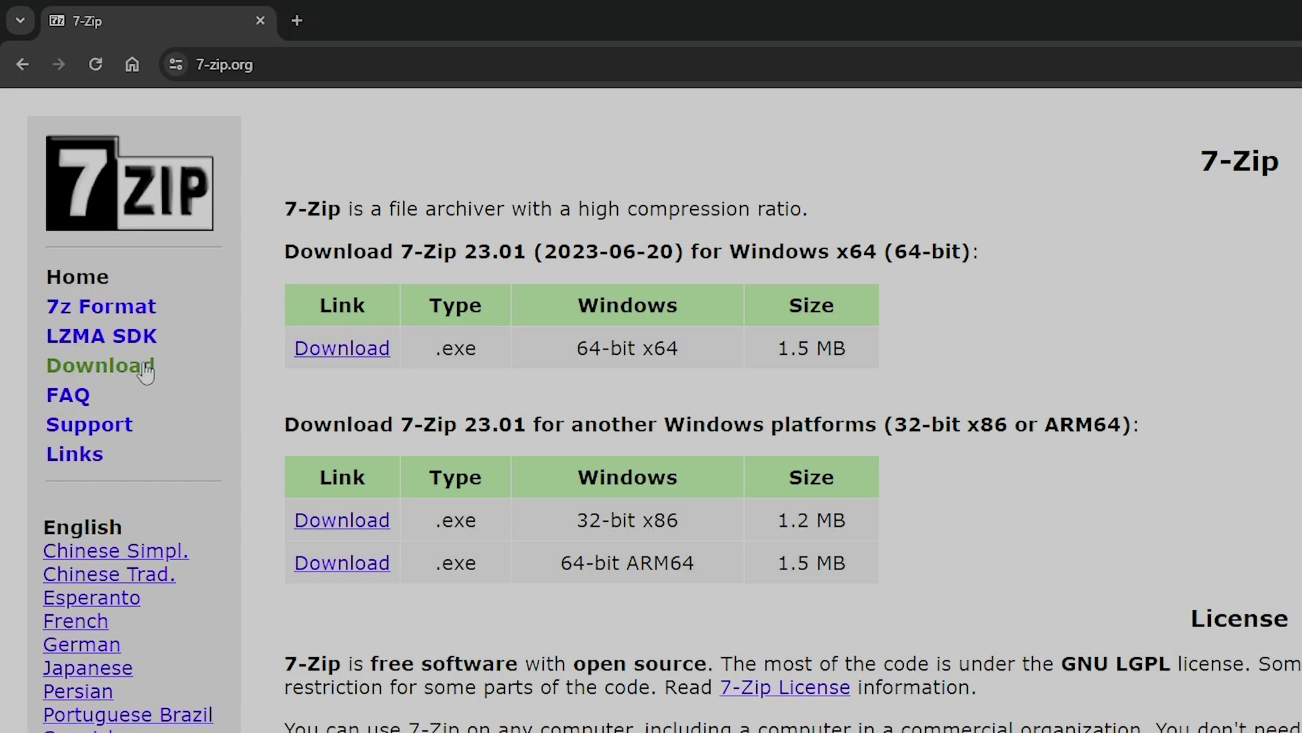
click(346, 350)
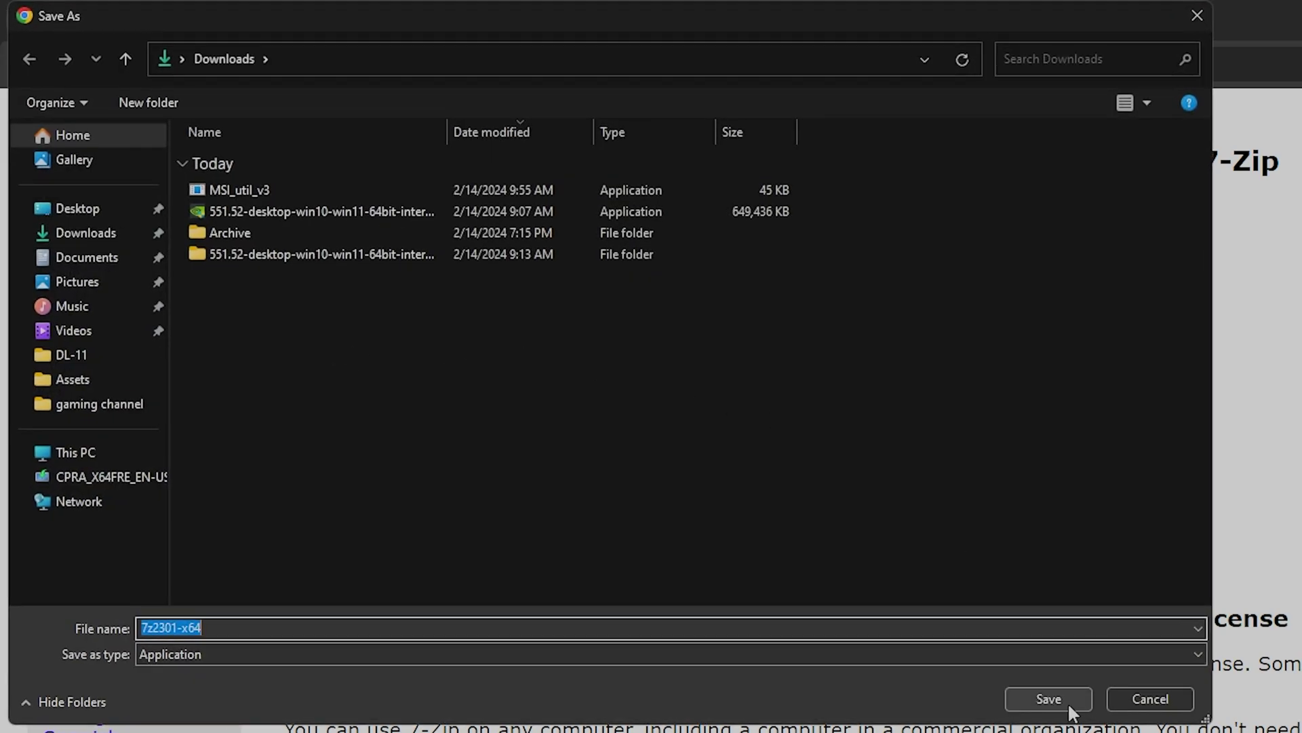
click(1064, 703)
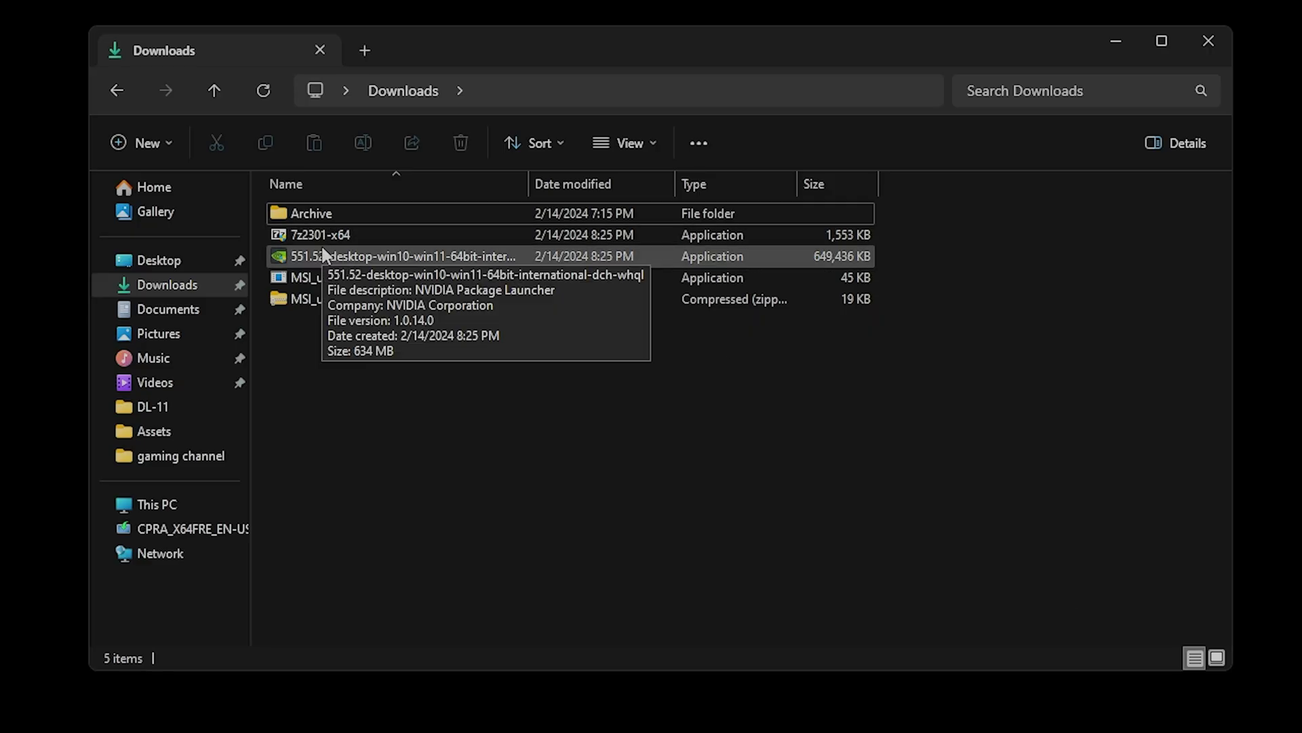
- Open 7-Zip's Extract files dialog for the 551.52 driver installer via Show more options
right_click(301, 257)
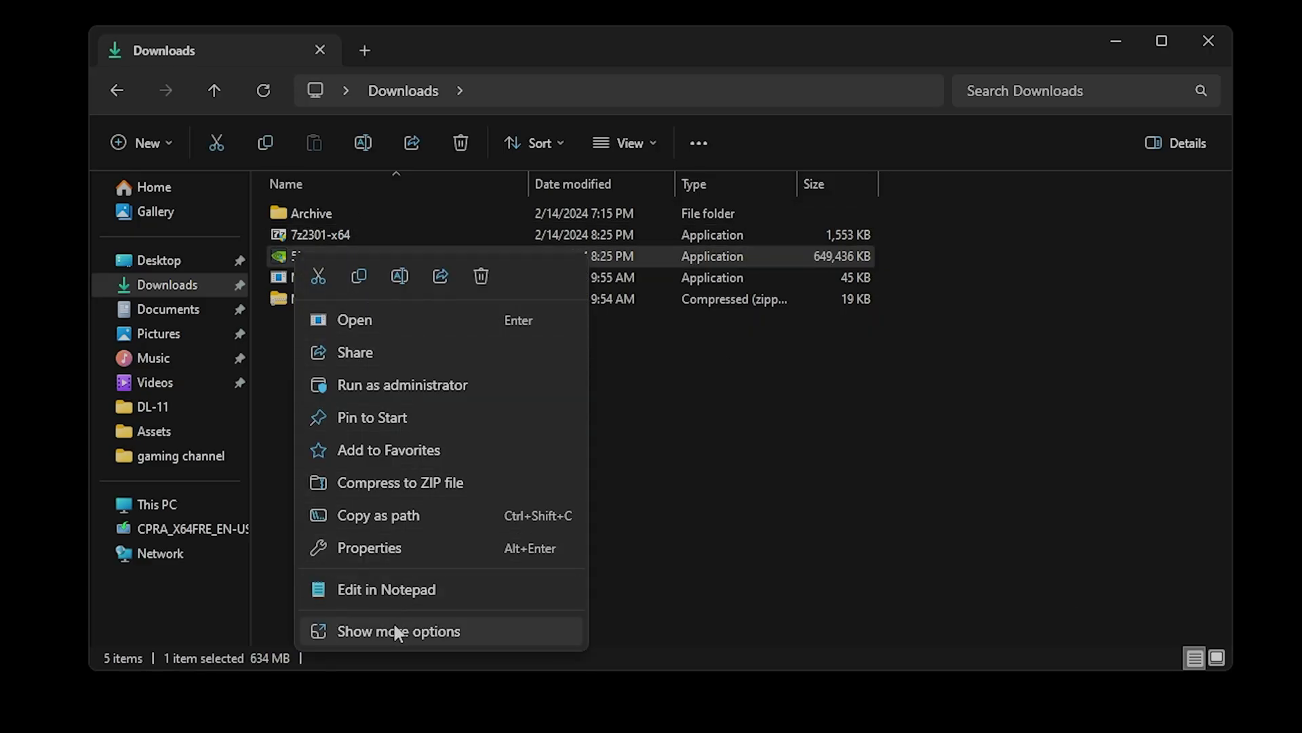
click(393, 624)
mouse_move(390, 401)
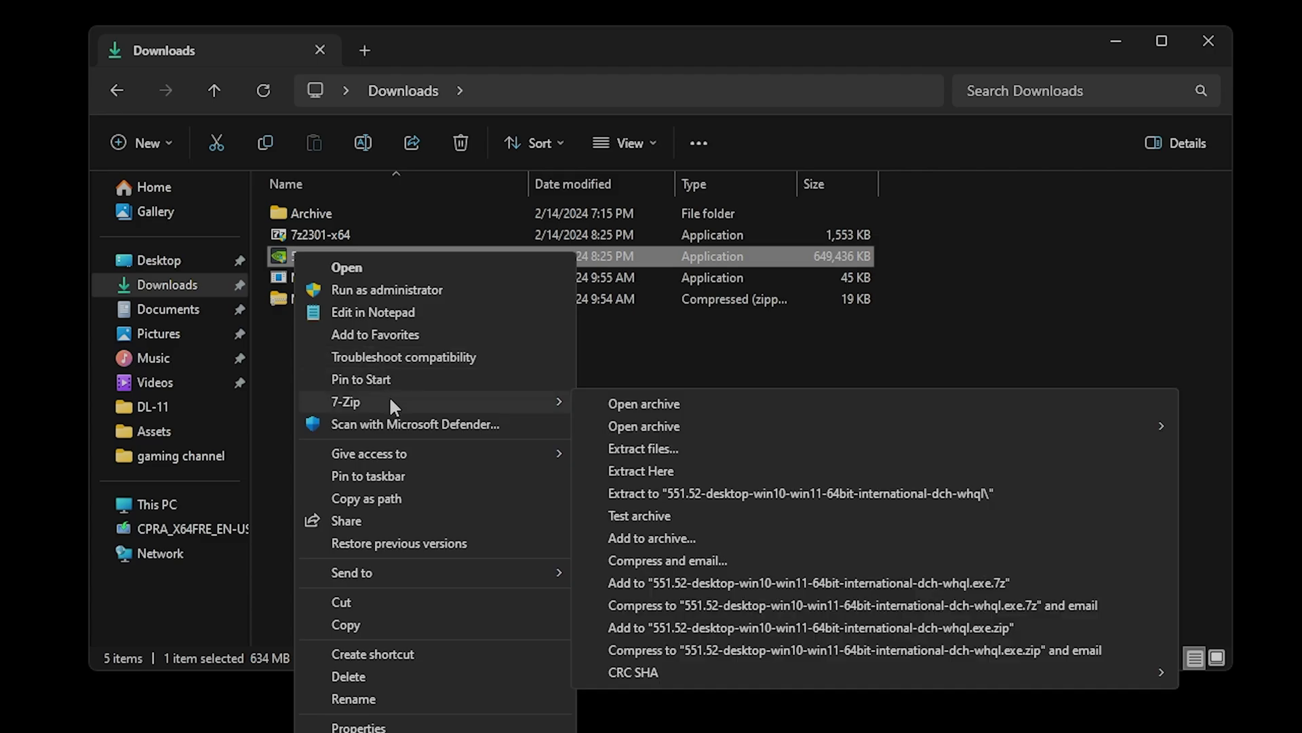
click(624, 449)
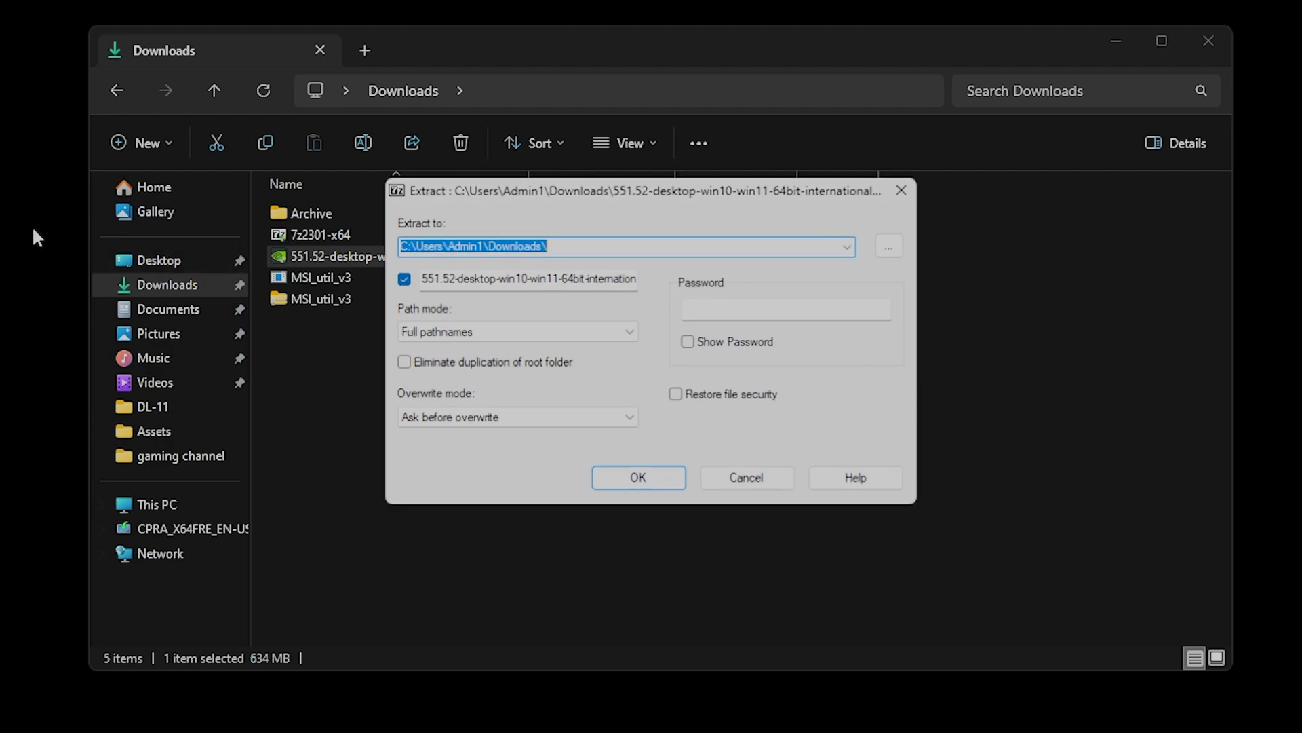
- Extract the driver installer into a Downloads subfolder named 'NVIDIA 551.52 Desktop'
double_click(423, 284)
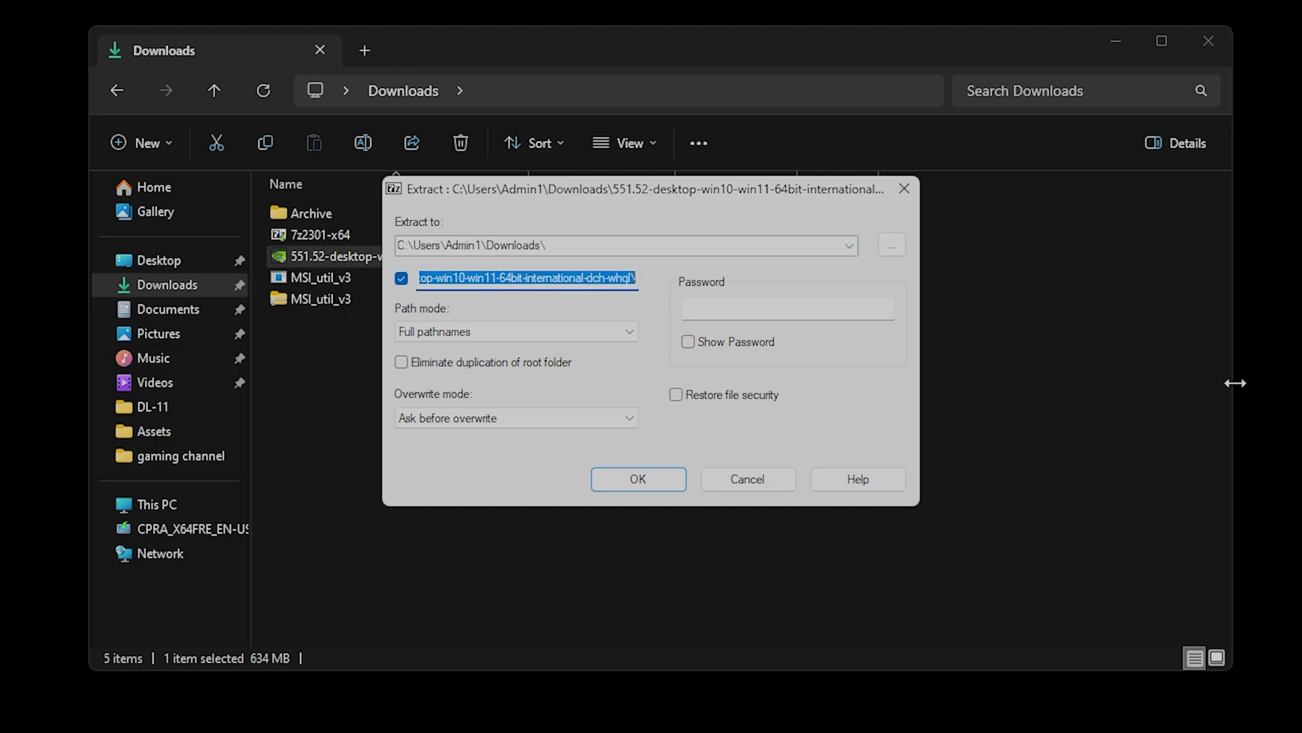
text(NVIDIA 551.52 D)
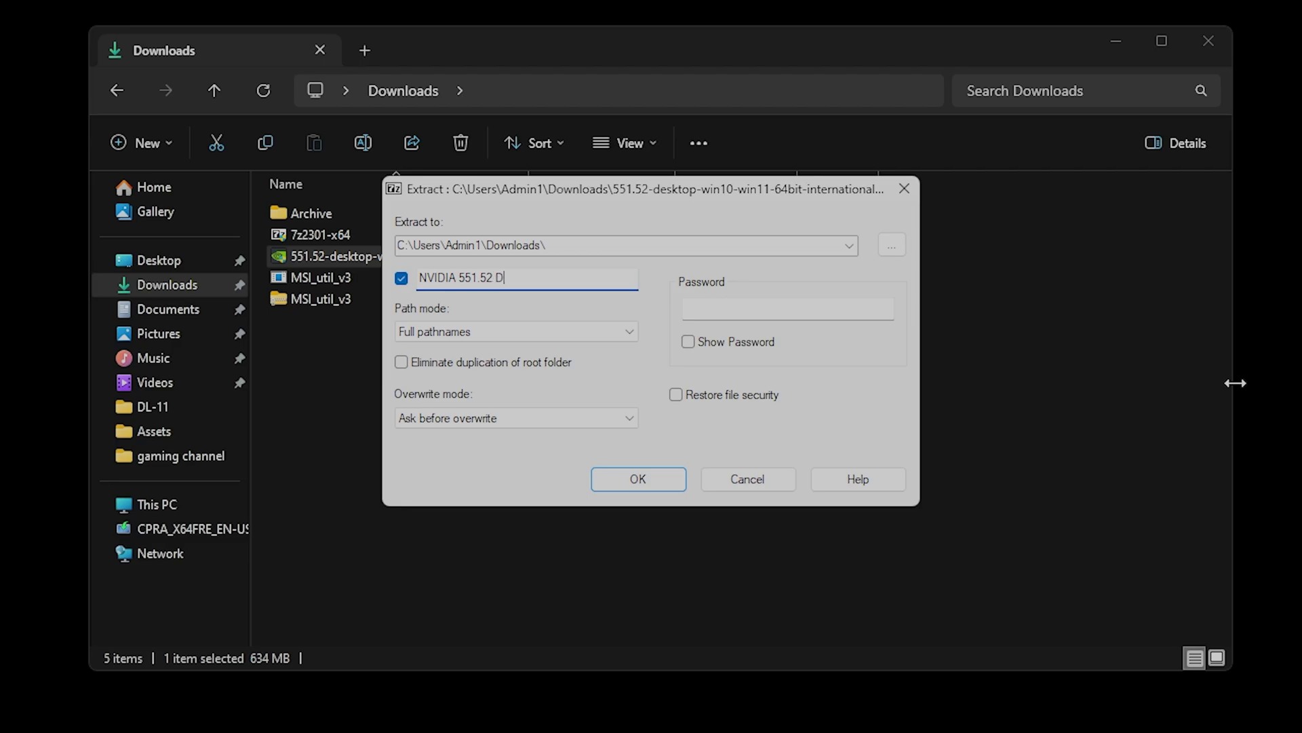
key(Return)
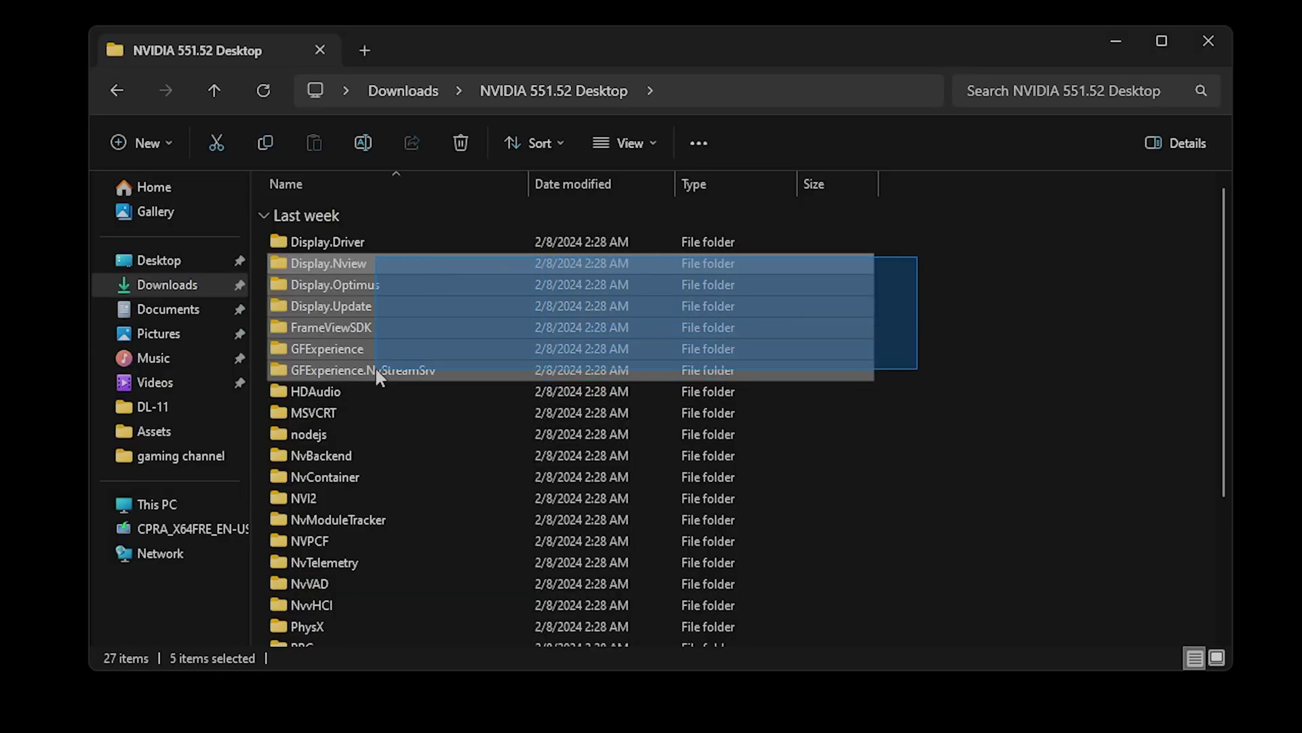
- Delete unneeded folders like MSVCRT, NvBackend, NvContainer, NvModuleTracker–NvvHCI, ShadowPlay and Update.Core
key(Delete)
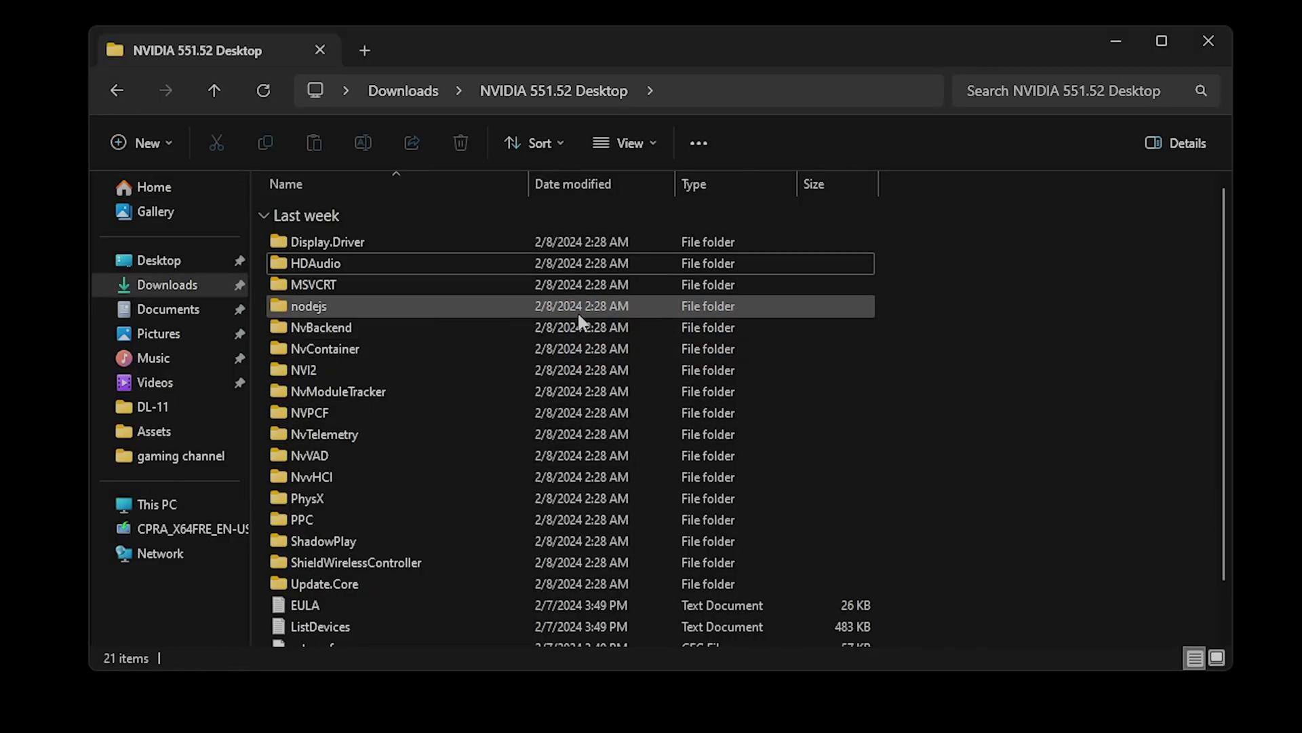
click(757, 290)
key(Delete)
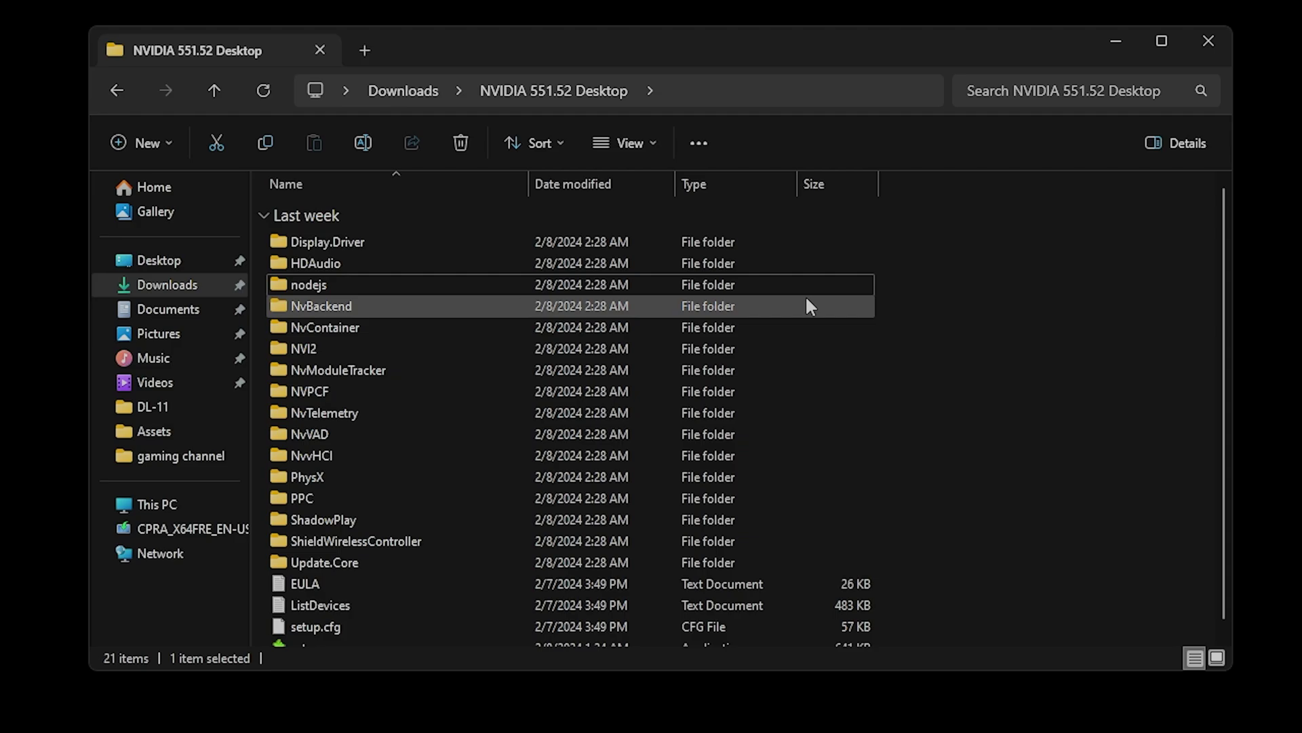
drag(943, 303, 739, 335)
key(Delete)
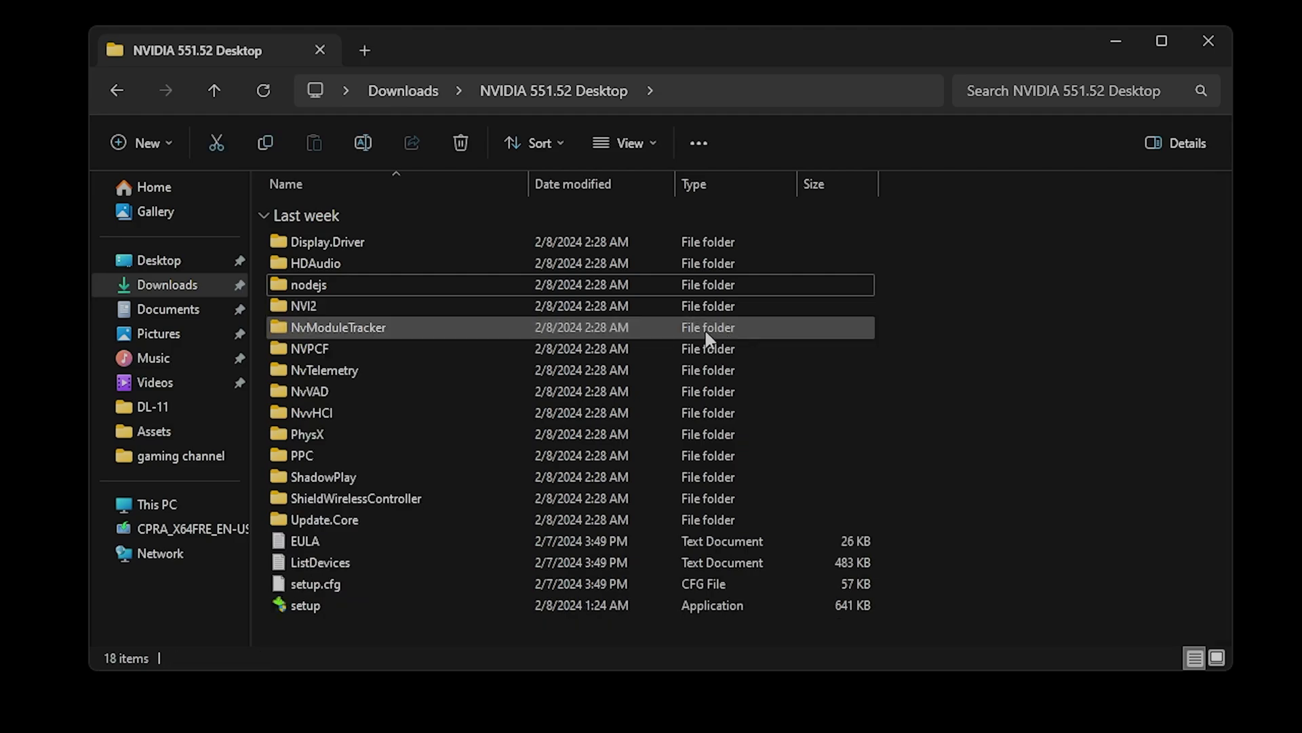
click(405, 328)
drag(904, 323, 425, 411)
key(Delete)
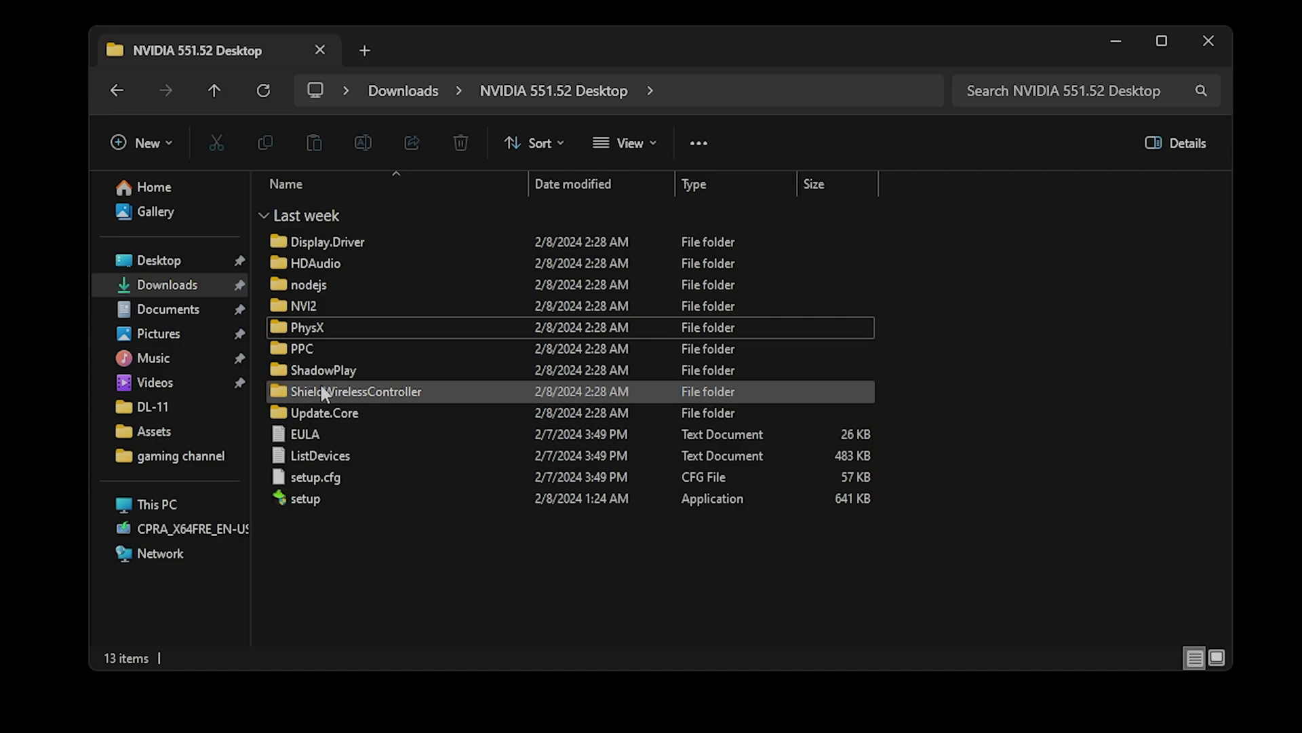
click(314, 373)
key(Delete)
click(317, 374)
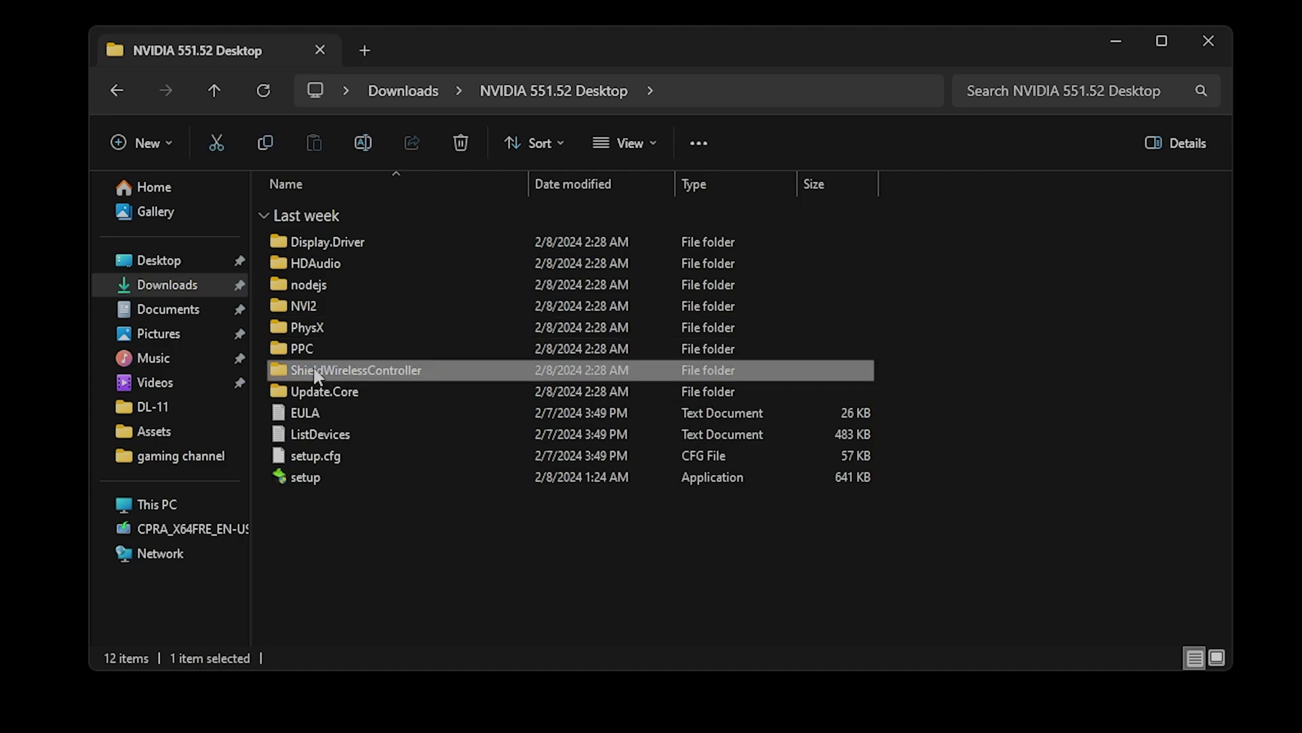
key(Delete)
click(317, 373)
key(Delete)
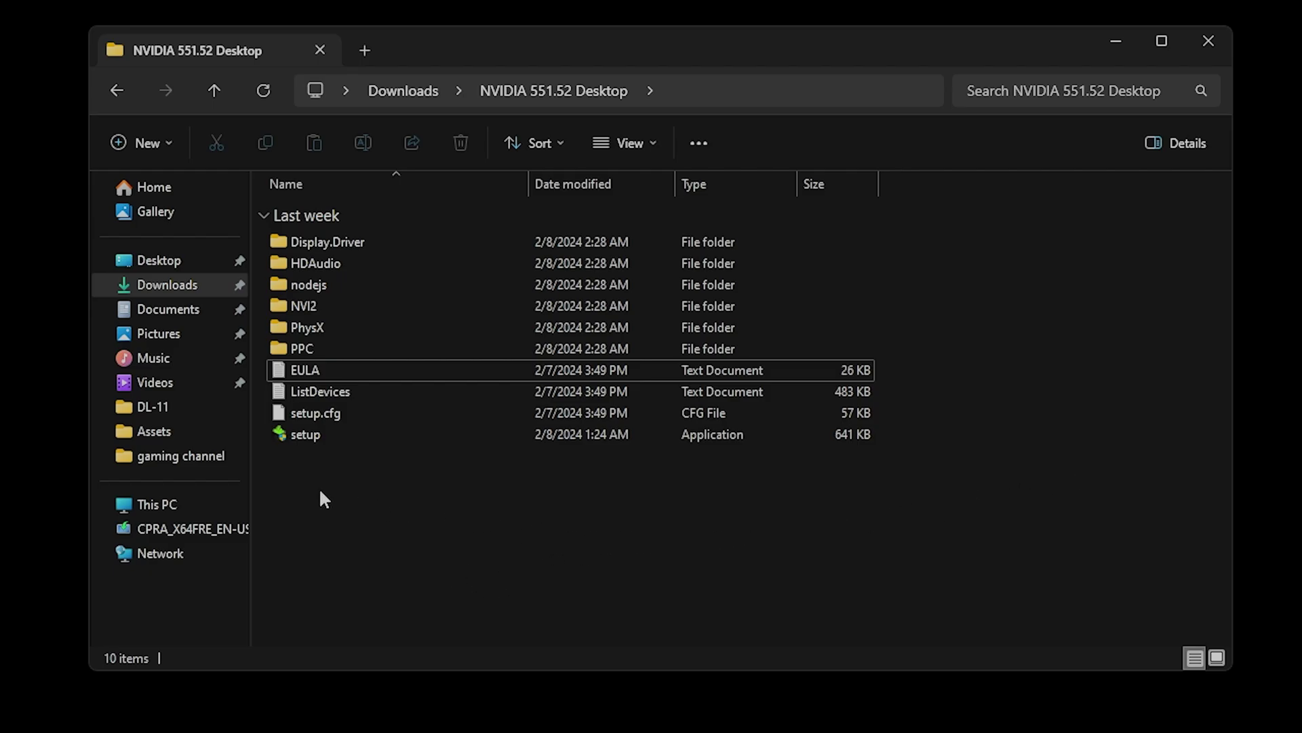
- Open setup.cfg in Notepad from its extended context menu
right_click(299, 409)
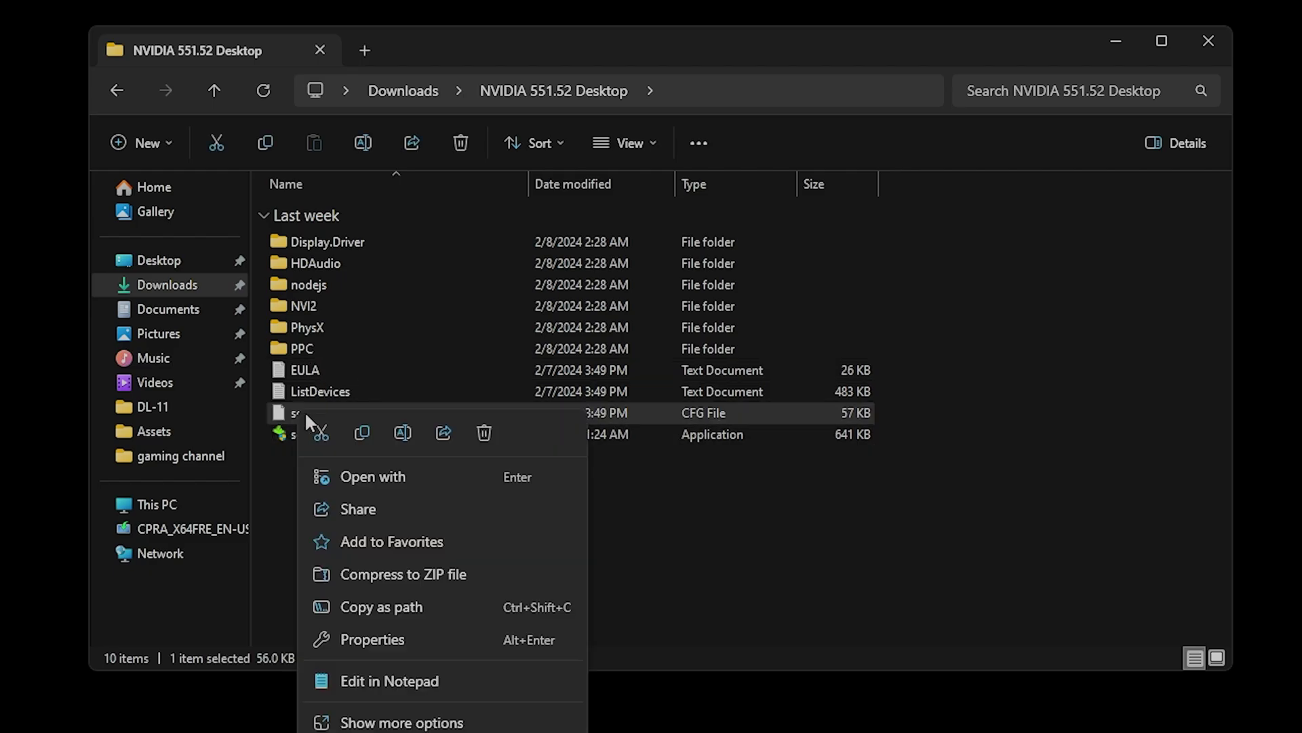
click(409, 722)
click(405, 449)
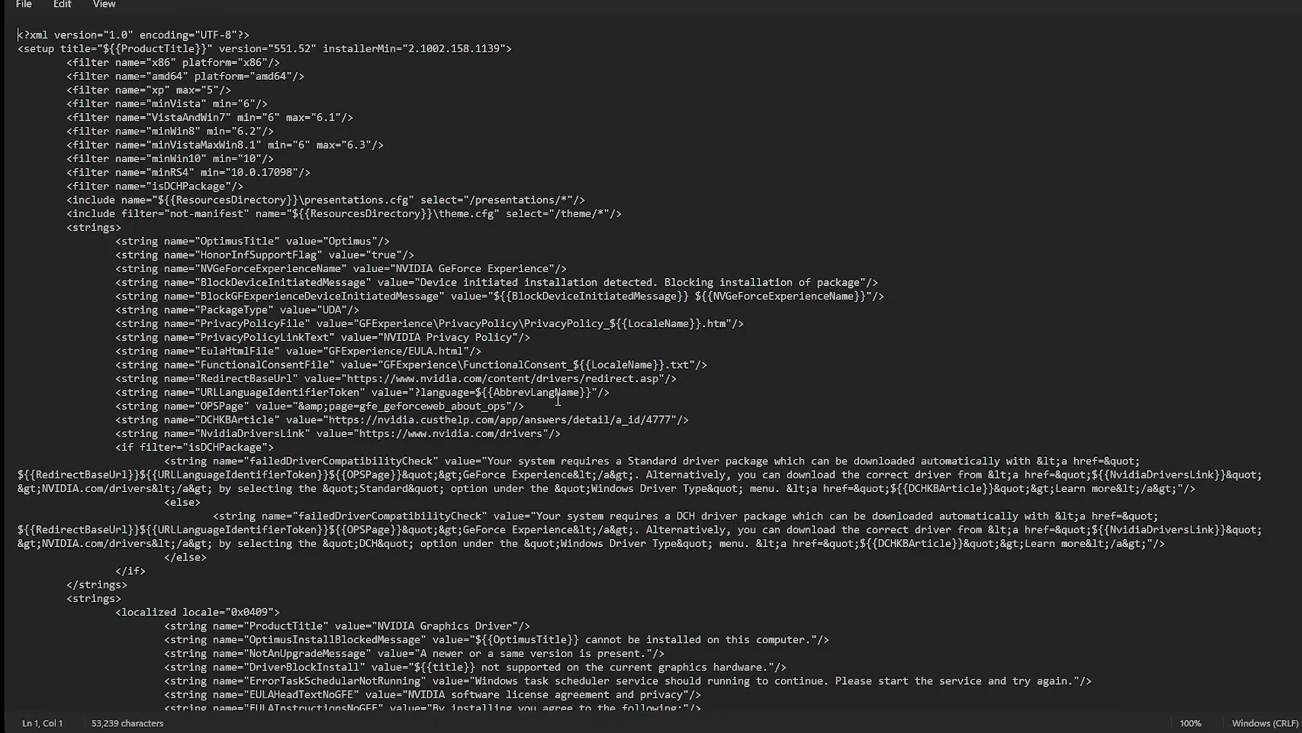
- Delete the EulaHtmlFile, FunctionalConsentFile and PrivacyPolicyFile manifest lines and save setup.cfg
key(ctrl+End)
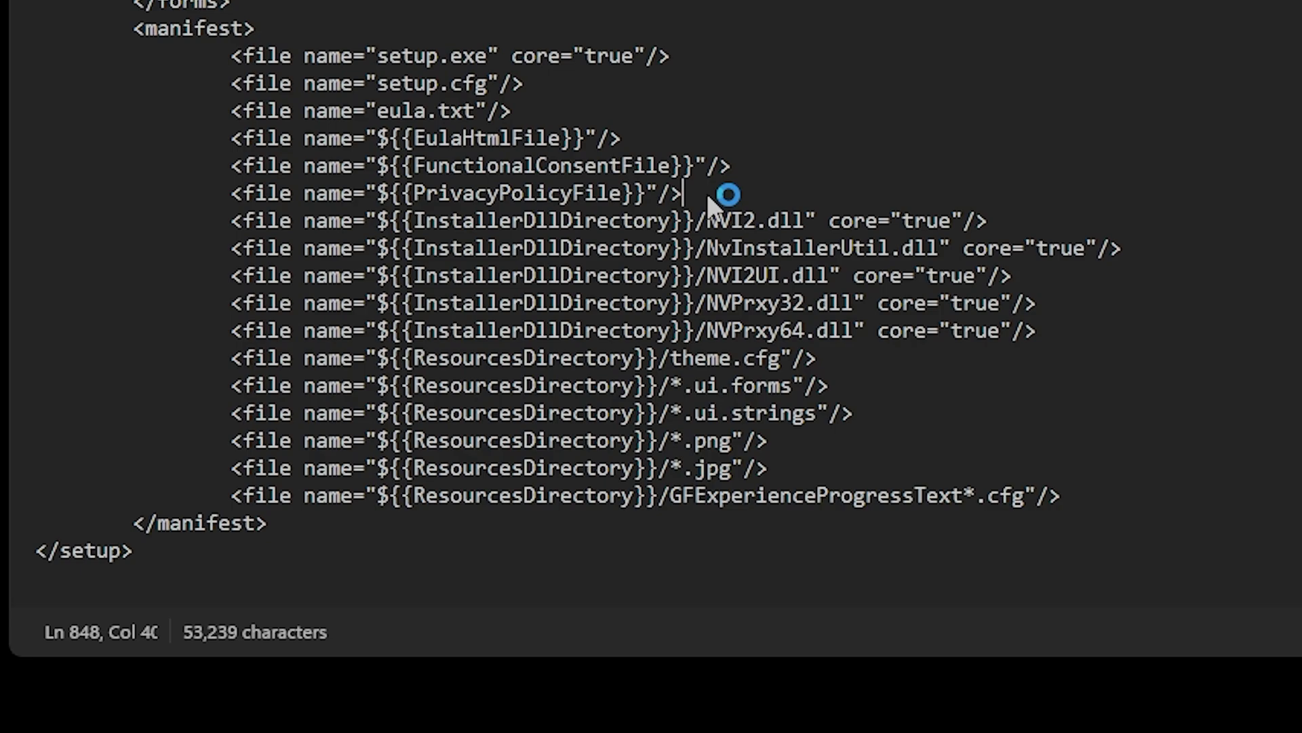
drag(726, 195, 27, 139)
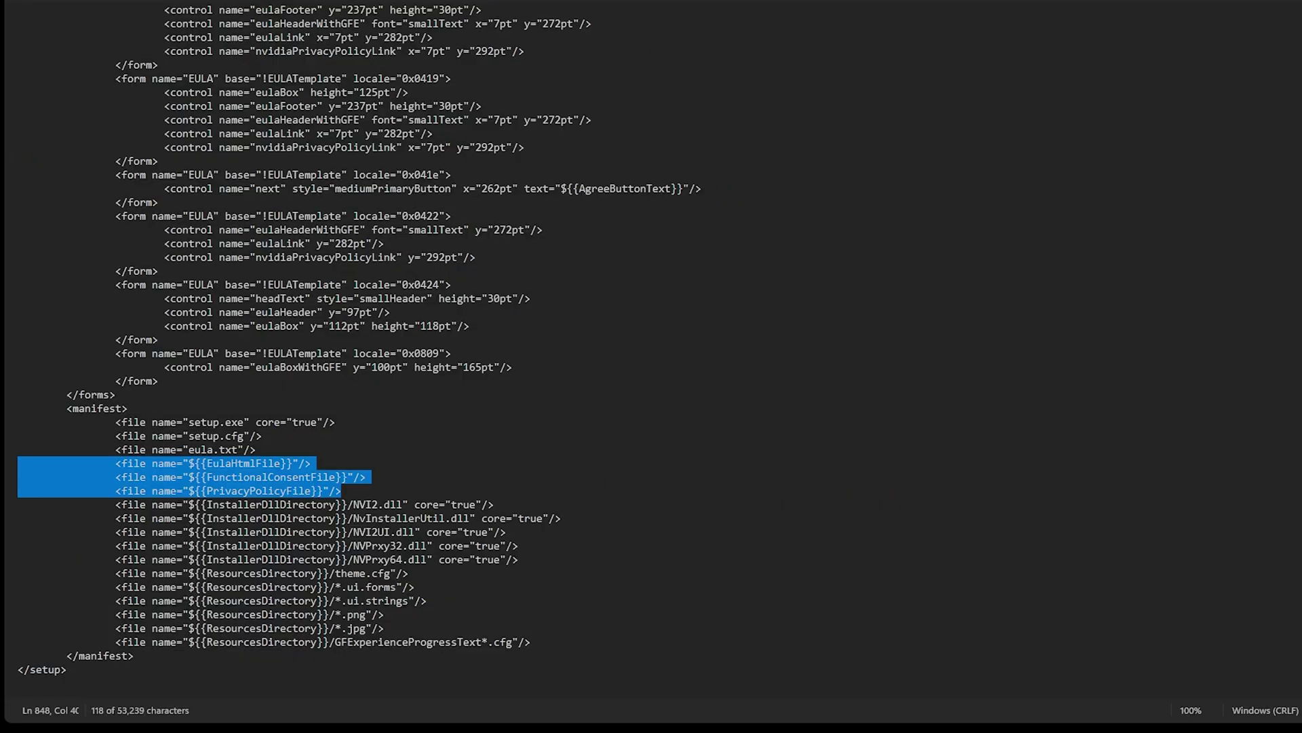
key(BackSpace)
key(BackSpace)
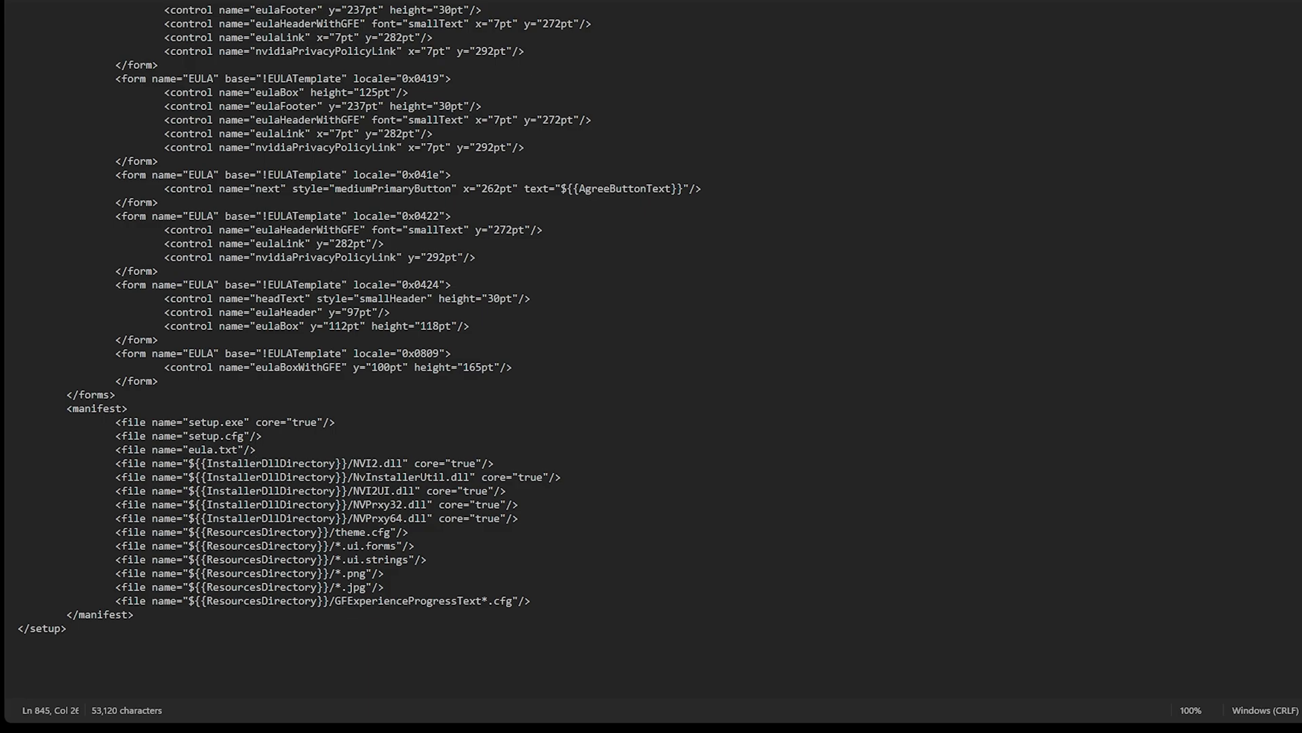
click(27, 6)
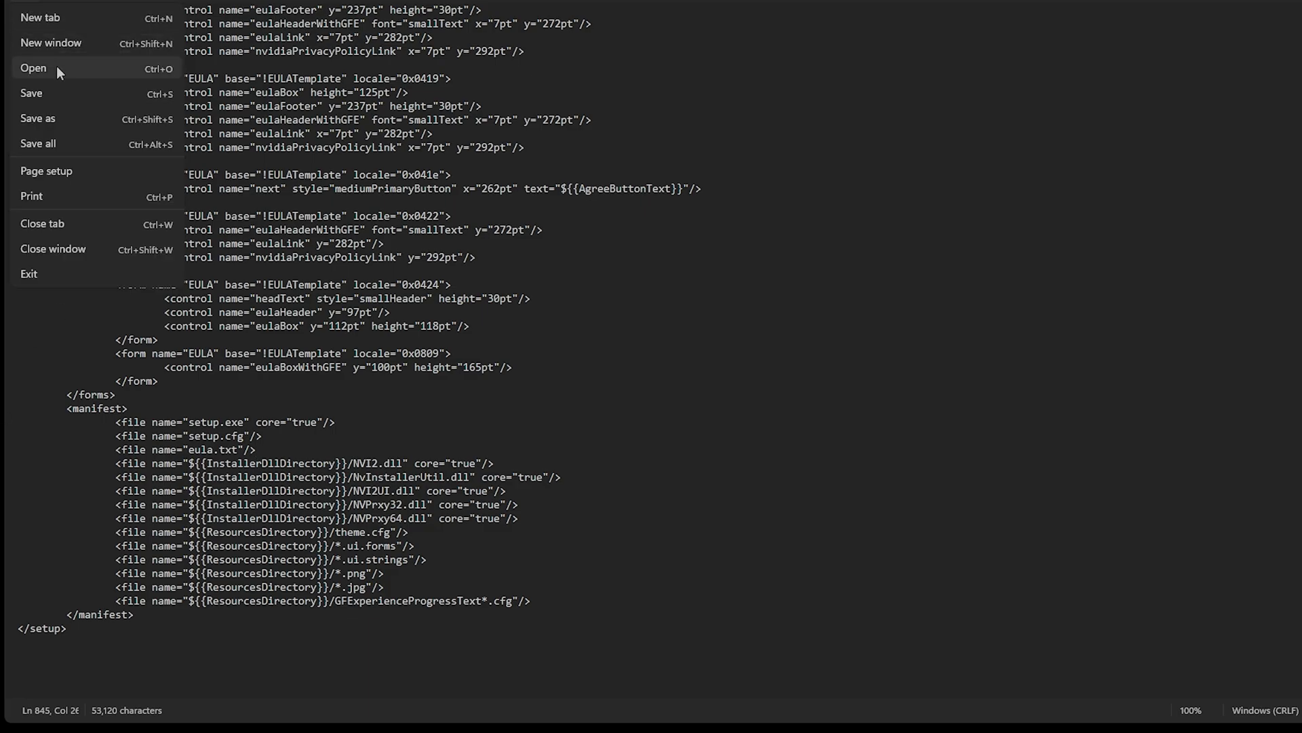
click(54, 91)
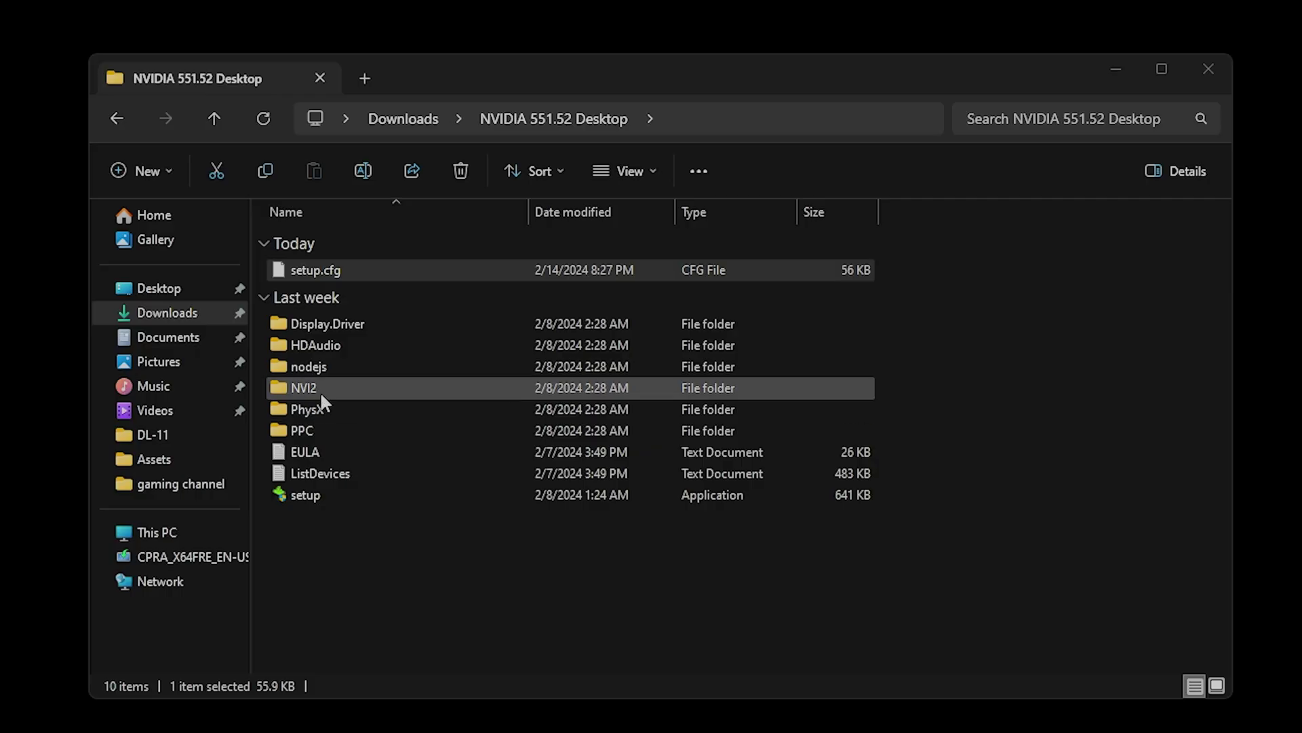
- In the NVI2 folder, open presentations.cfg with Notepad just once
double_click(326, 381)
scroll(360, 441, down, 3)
scroll(363, 472, down, 20)
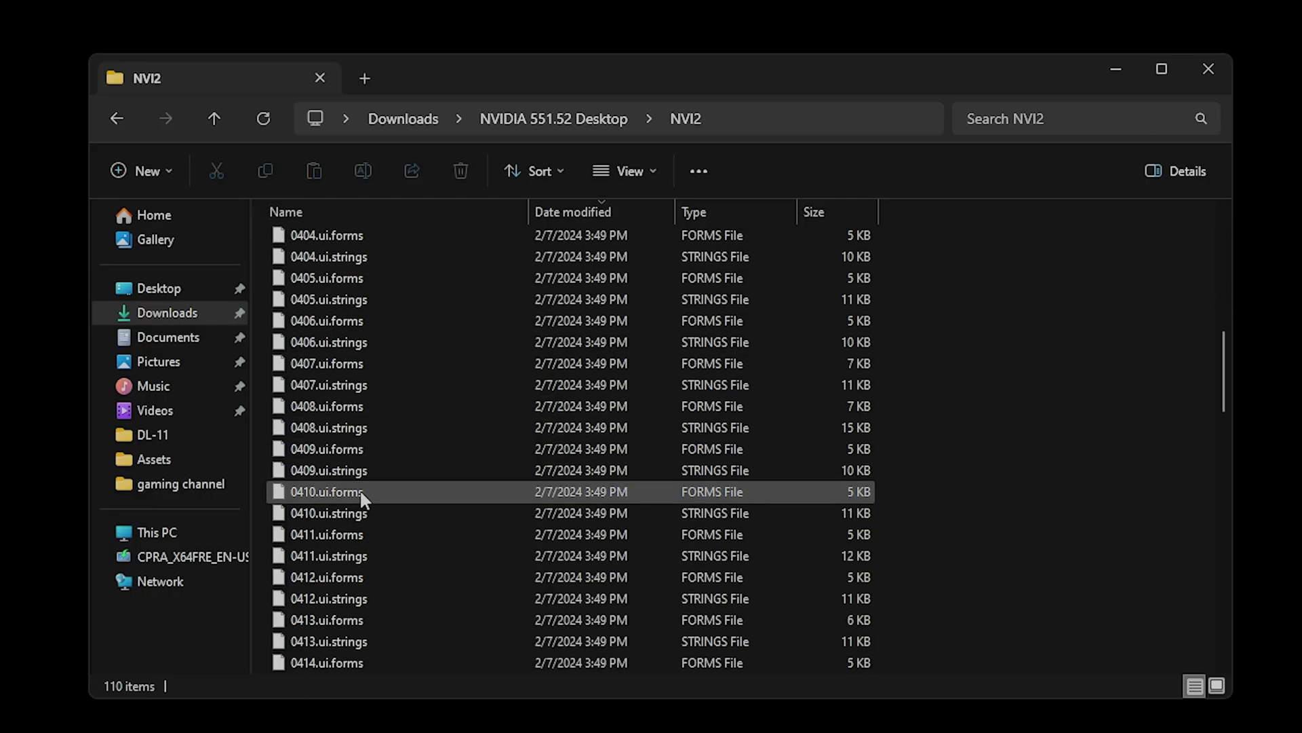
right_click(315, 562)
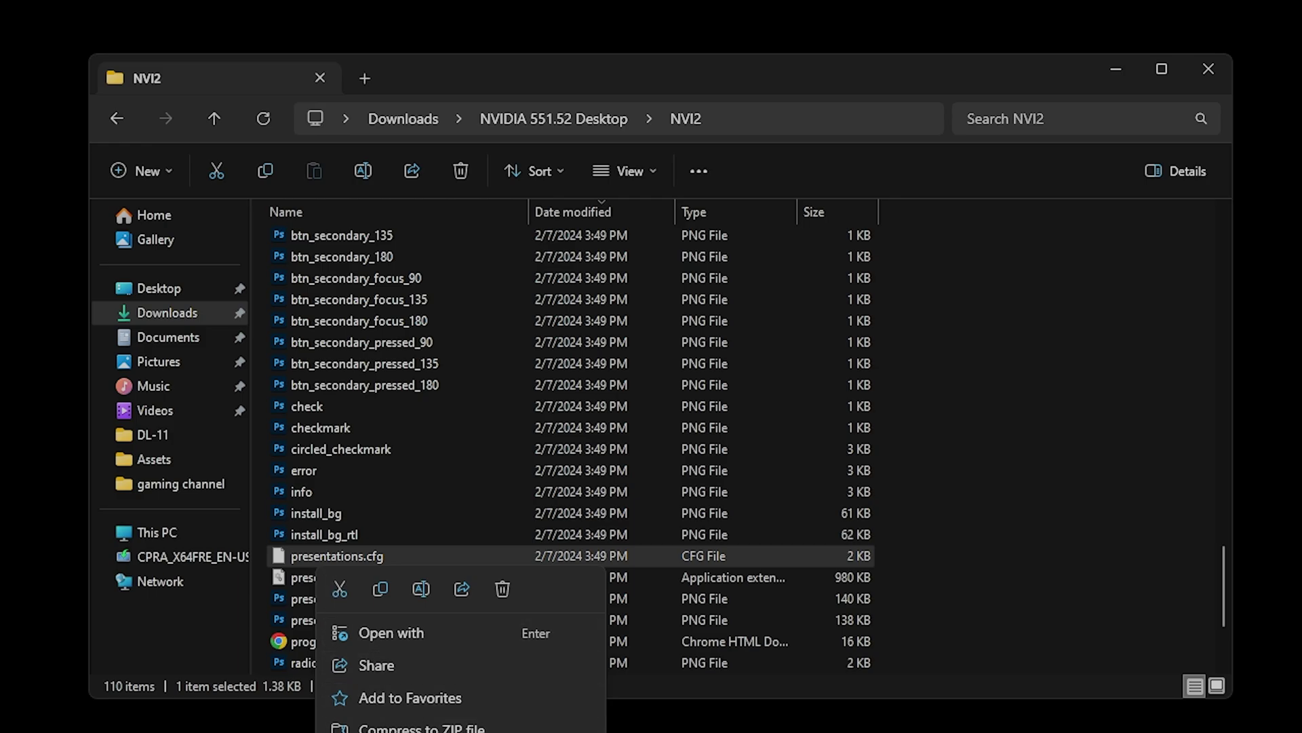
click(392, 633)
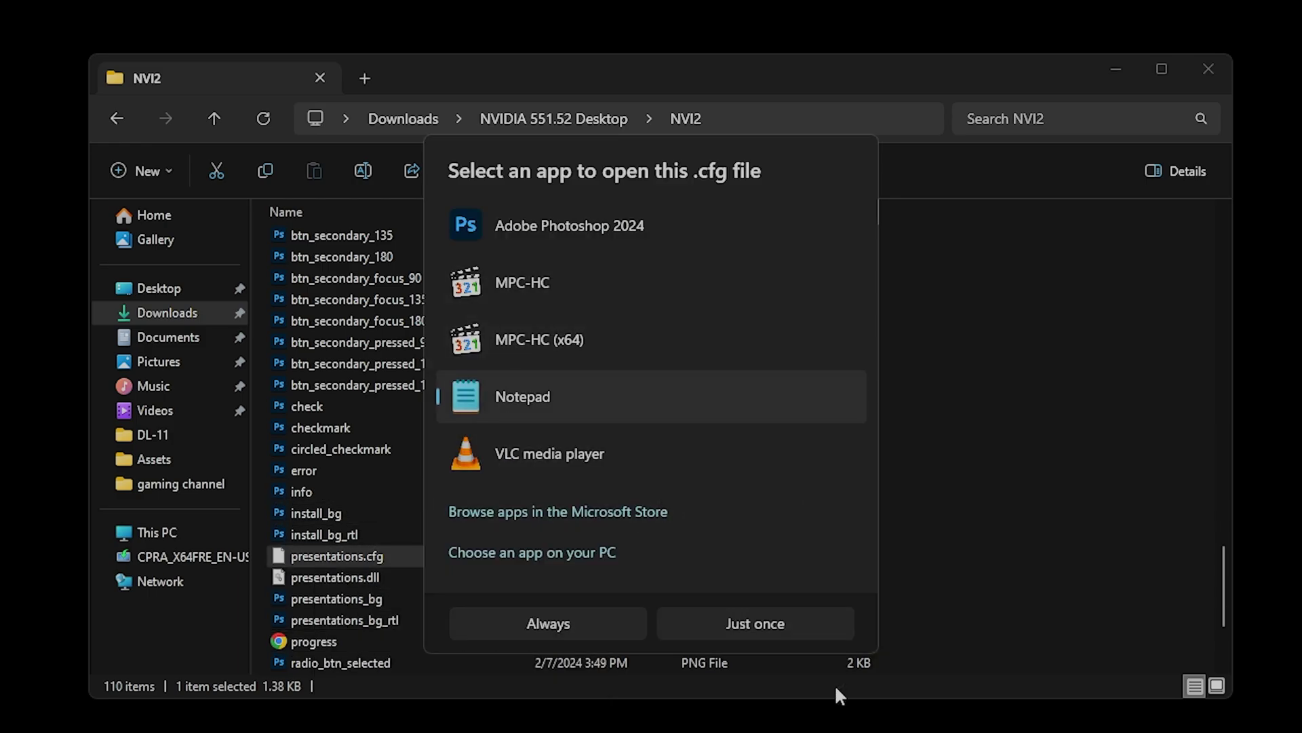
click(755, 623)
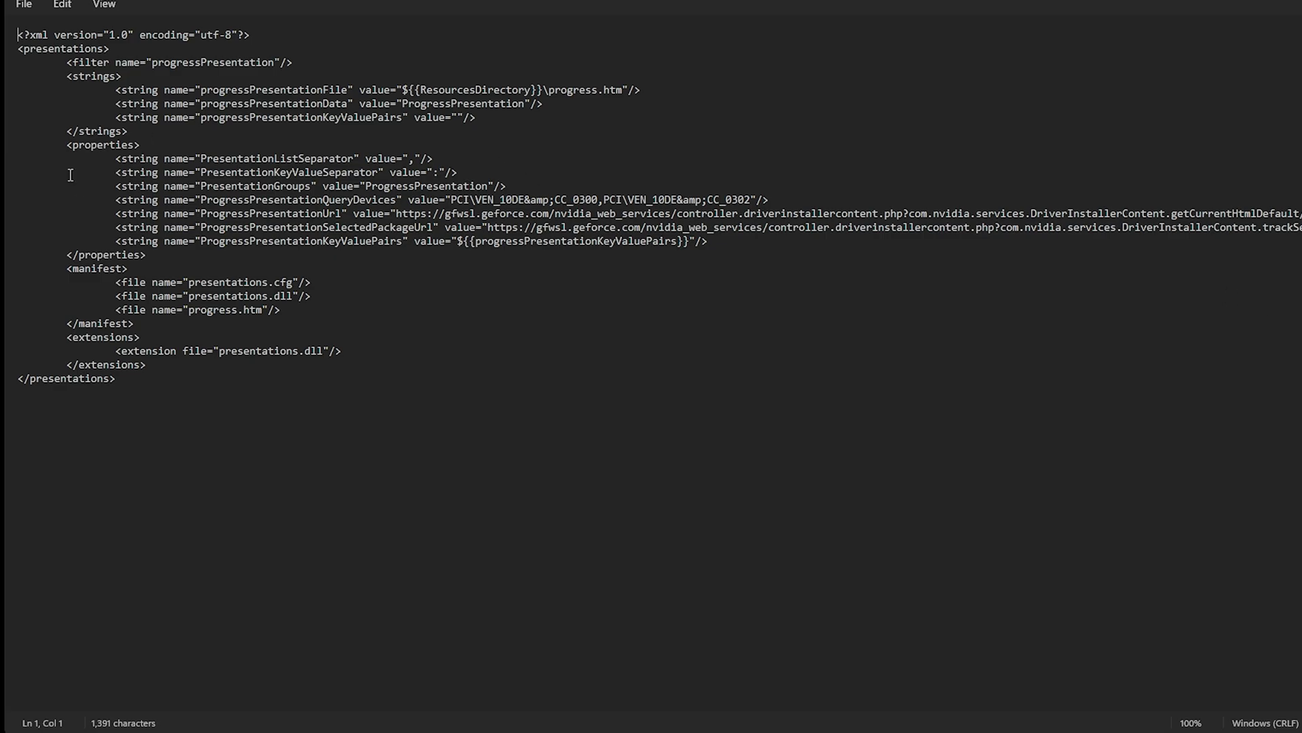
- Empty the ProgressPresentationUrl and ProgressPresentationSelectedPackageUrl values, then save presentations.cfg
drag(398, 214, 611, 223)
key(Delete)
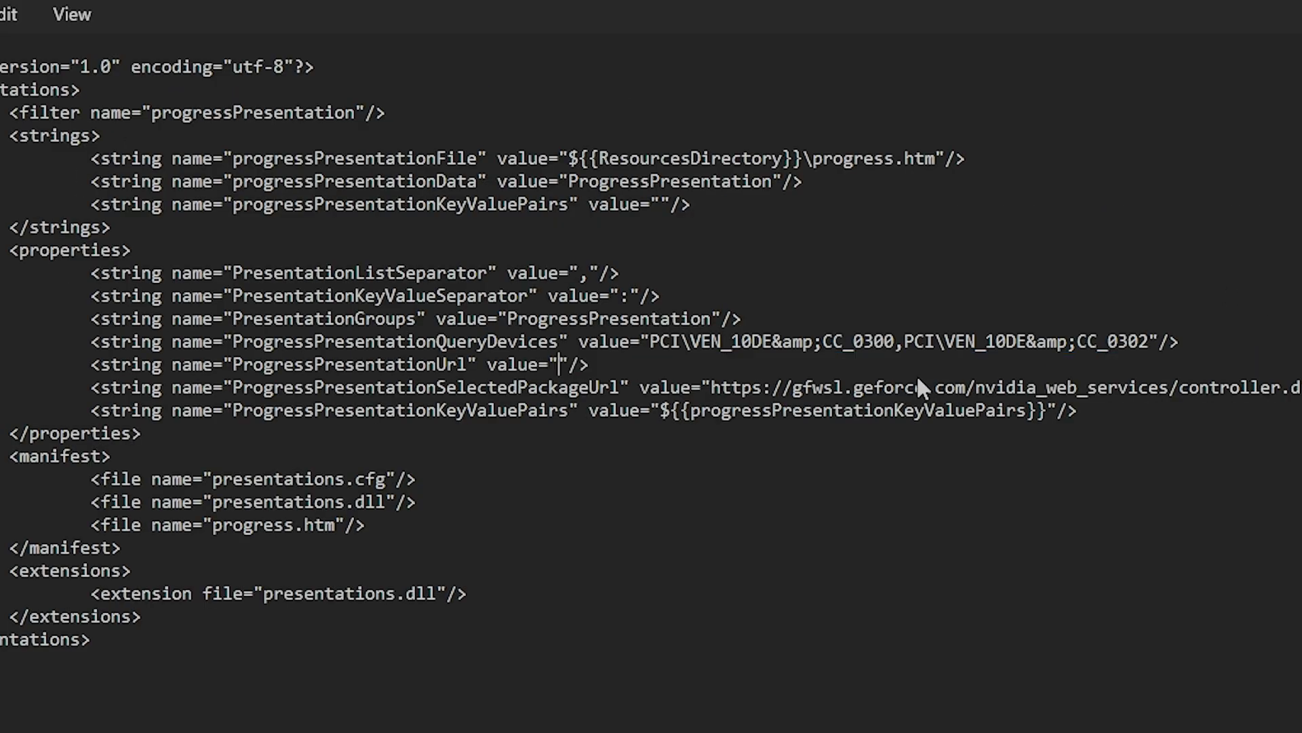
key(Right)
key(Right)
key(Right)
key(Right)
key(Right)
key(Right)
key(Right)
key(Right)
key(Right)
key(Right)
key(Right)
key(Right)
key(Right)
key(Right)
key(Right)
key(Right)
key(Left)
key(Left)
key(shift+End)
key(shift+Left)
key(shift+Left)
key(shift+Left)
key(Delete)
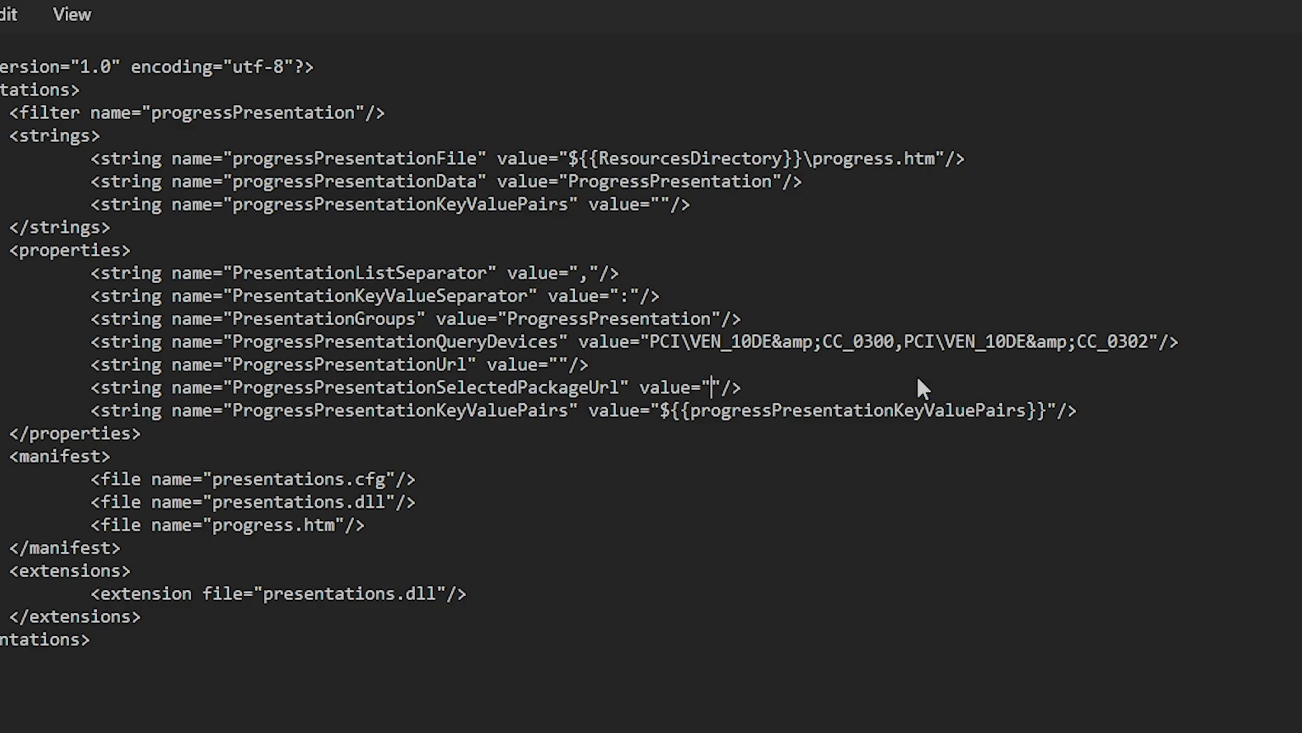
key(alt+f)
key(s)
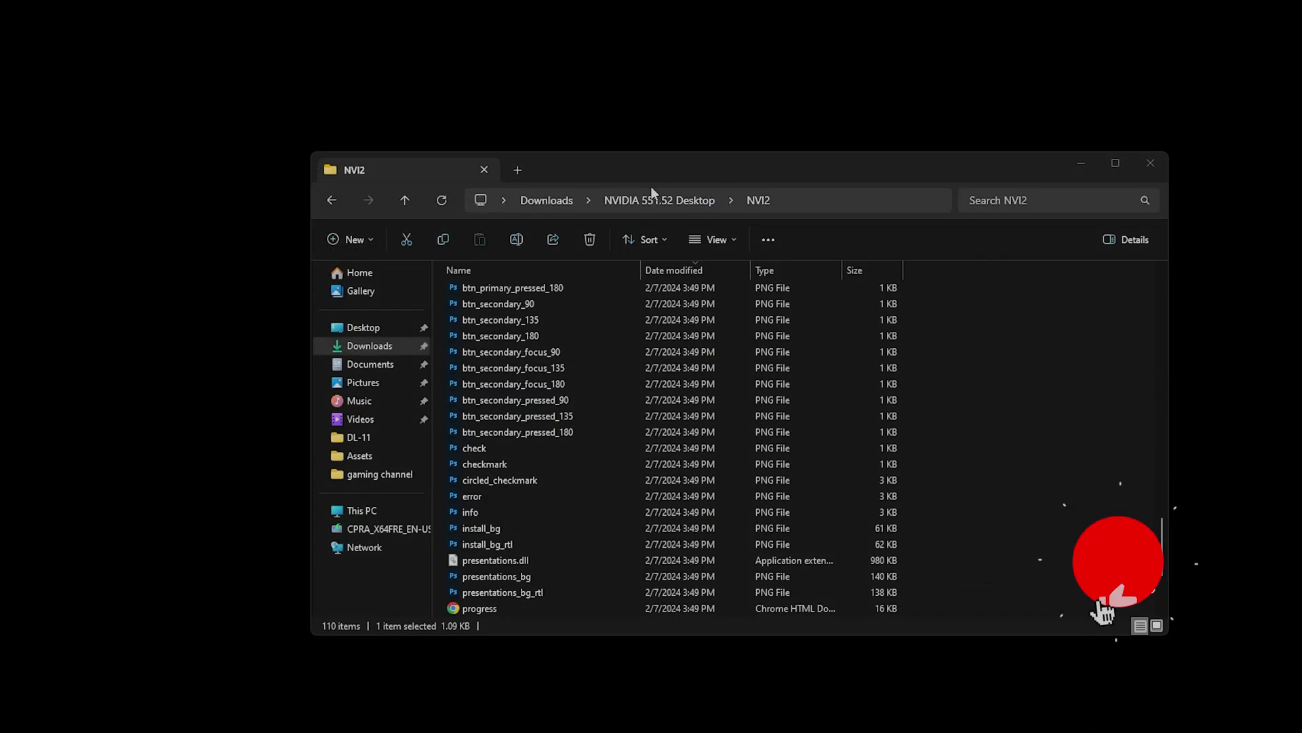
- Run setup from NVIDIA 551.52 Desktop, approve the UAC prompt, accept the licence and continue
click(652, 200)
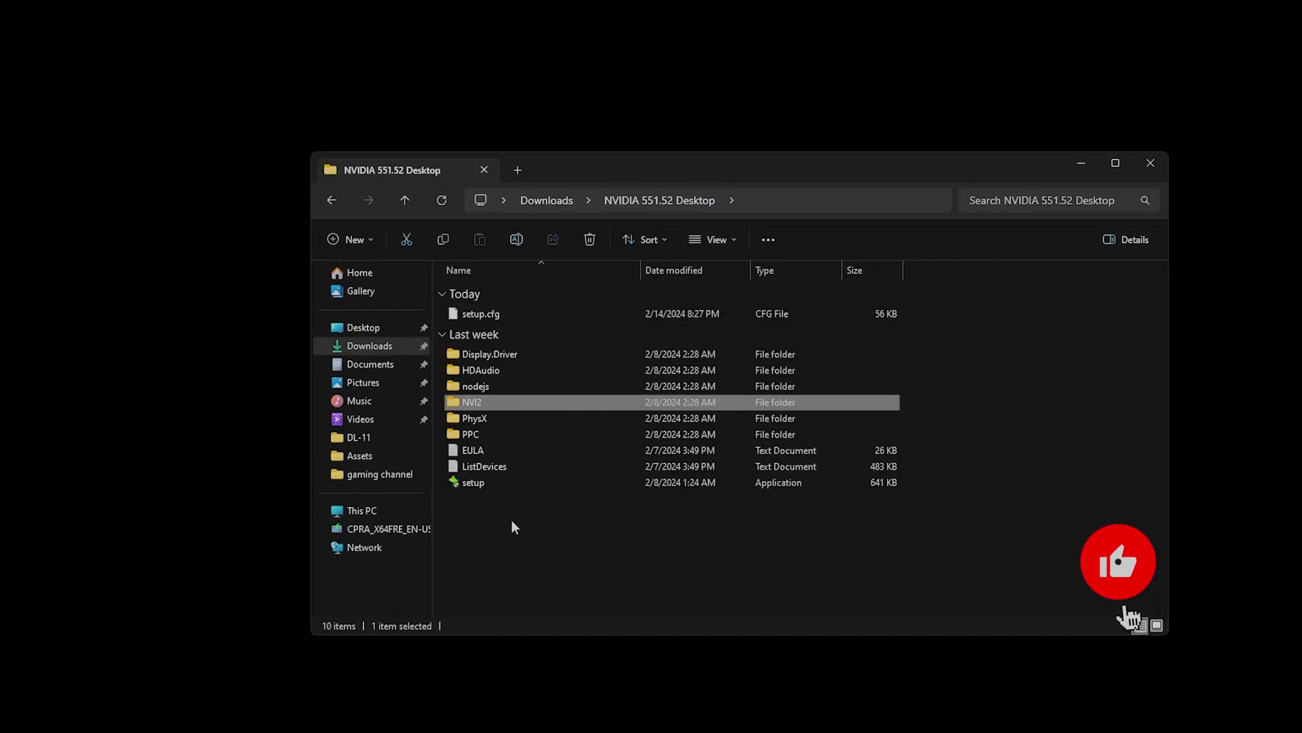
double_click(502, 483)
click(719, 569)
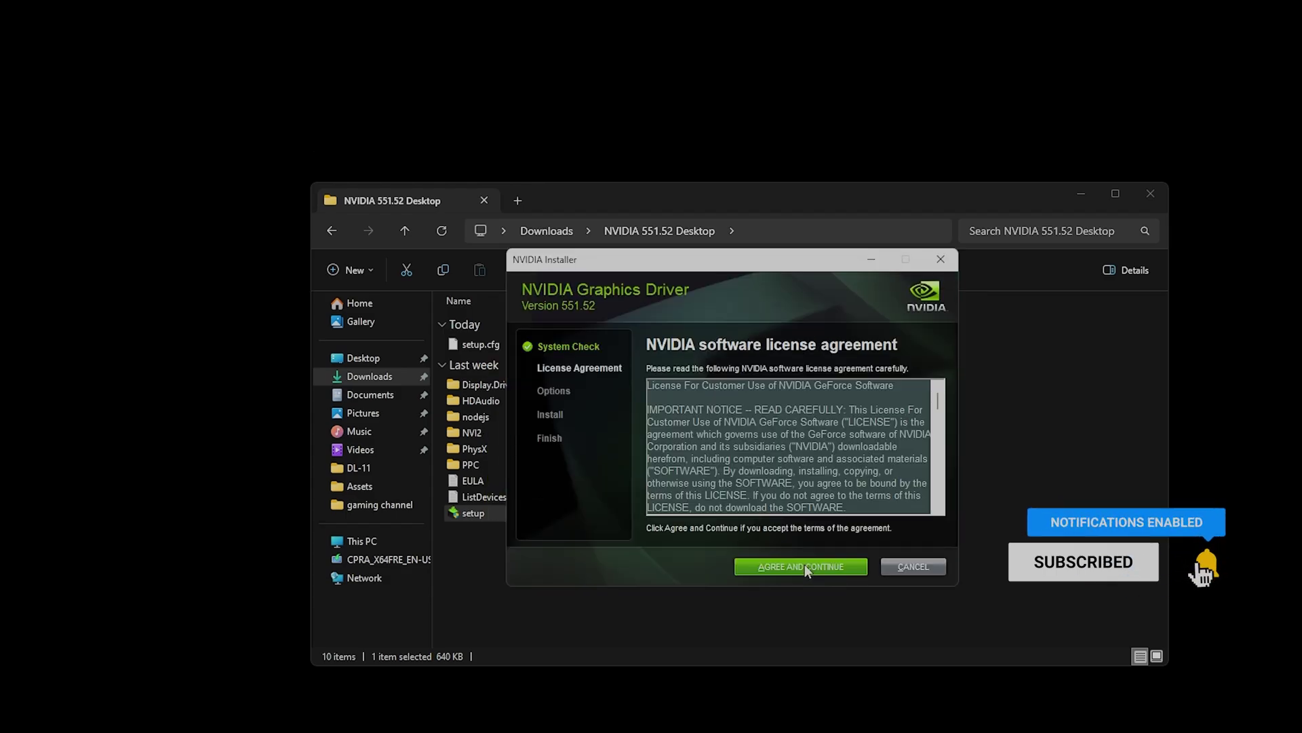
click(804, 564)
click(836, 566)
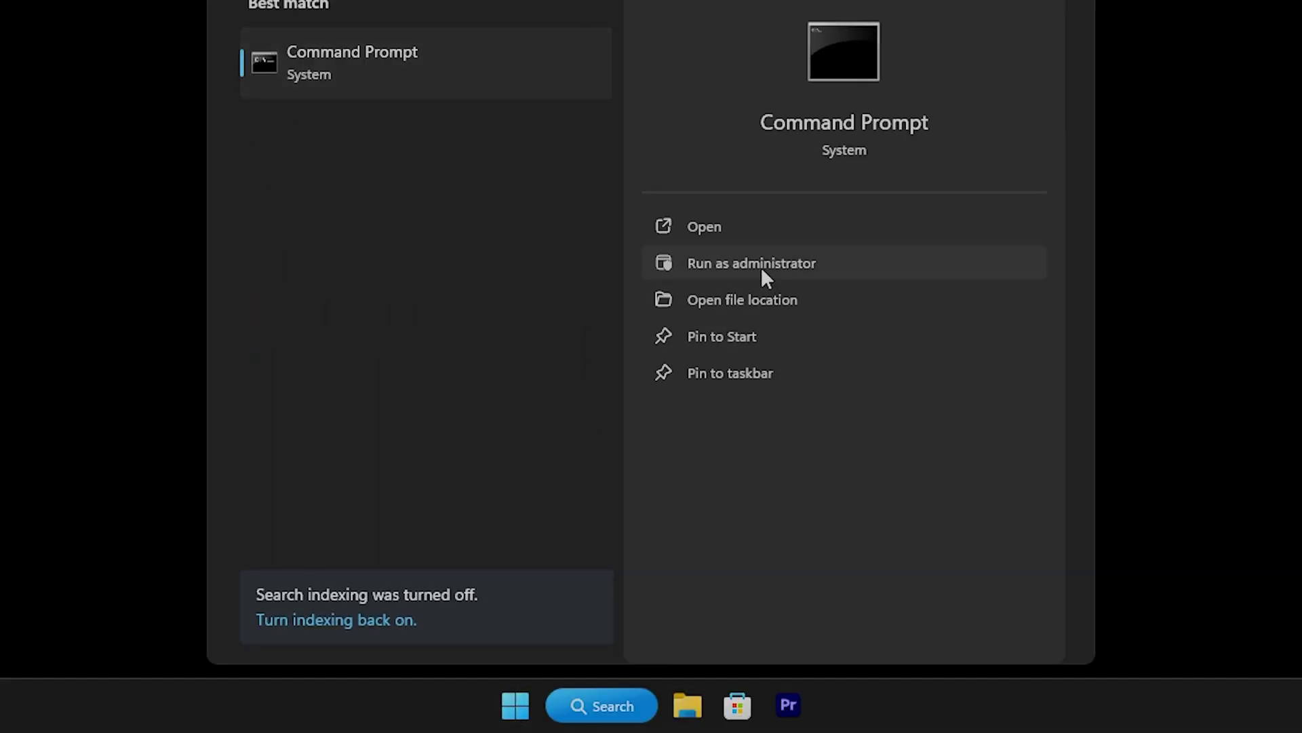
- In an elevated Command Prompt, set the nvlddmkm SendTelemetryData DWORD to 0, then paste the value-1 command
click(841, 267)
click(526, 605)
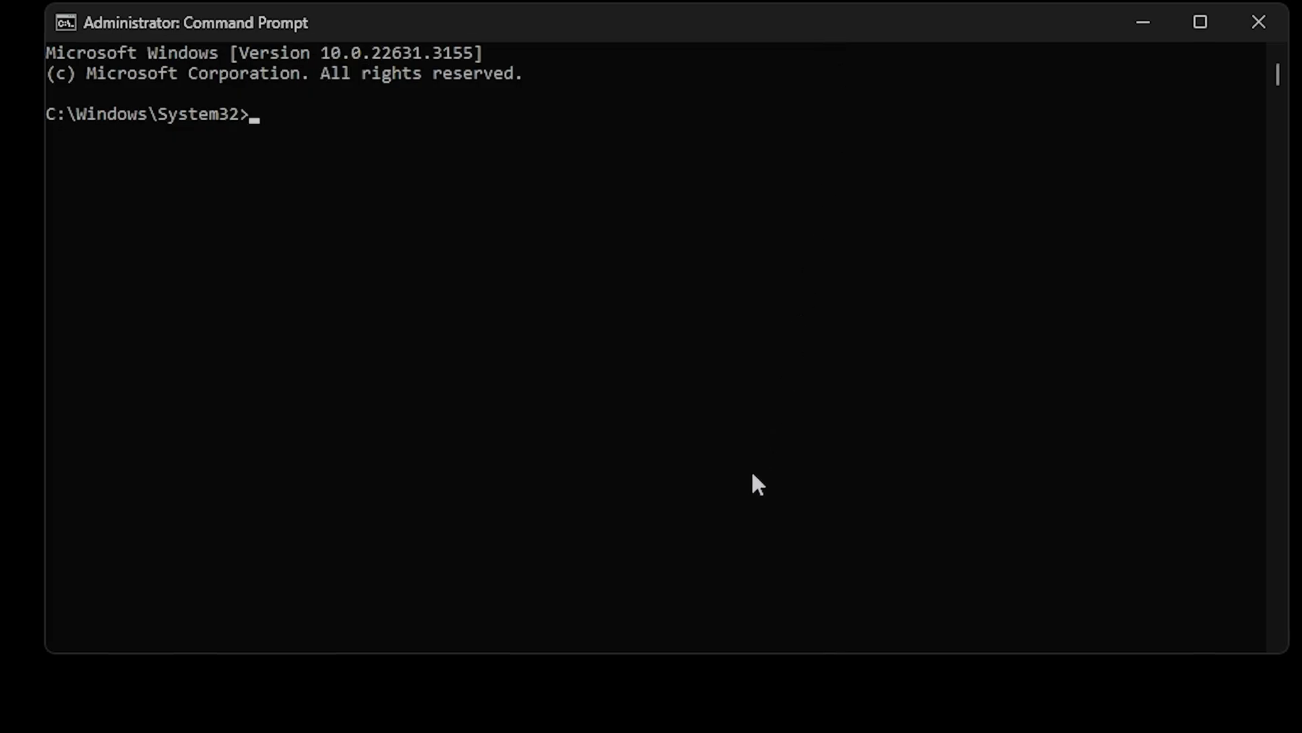
text(reg add "HKLM\SYSTEM\CurrentControlSet\Services\nvlddmkm\Global\Startup\SendTelemetryData" /t REG_DWORD /d "0" /f)
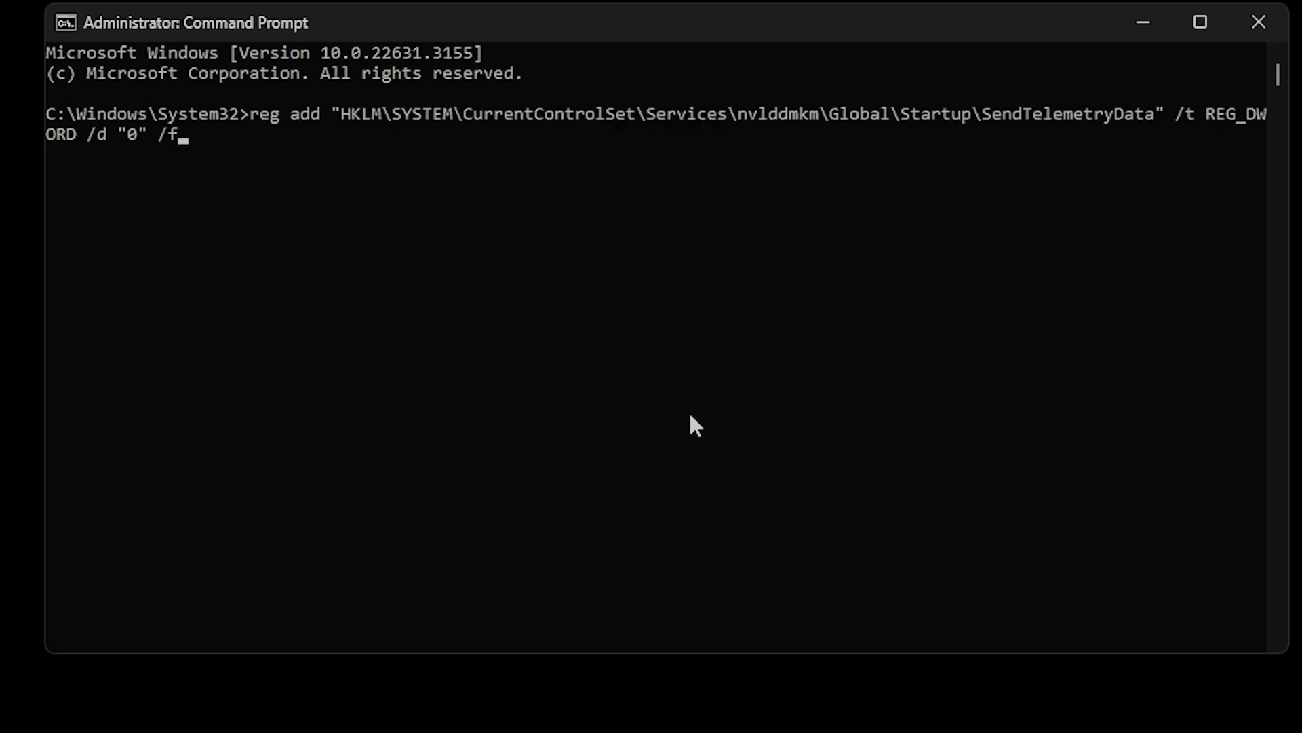
key(Return)
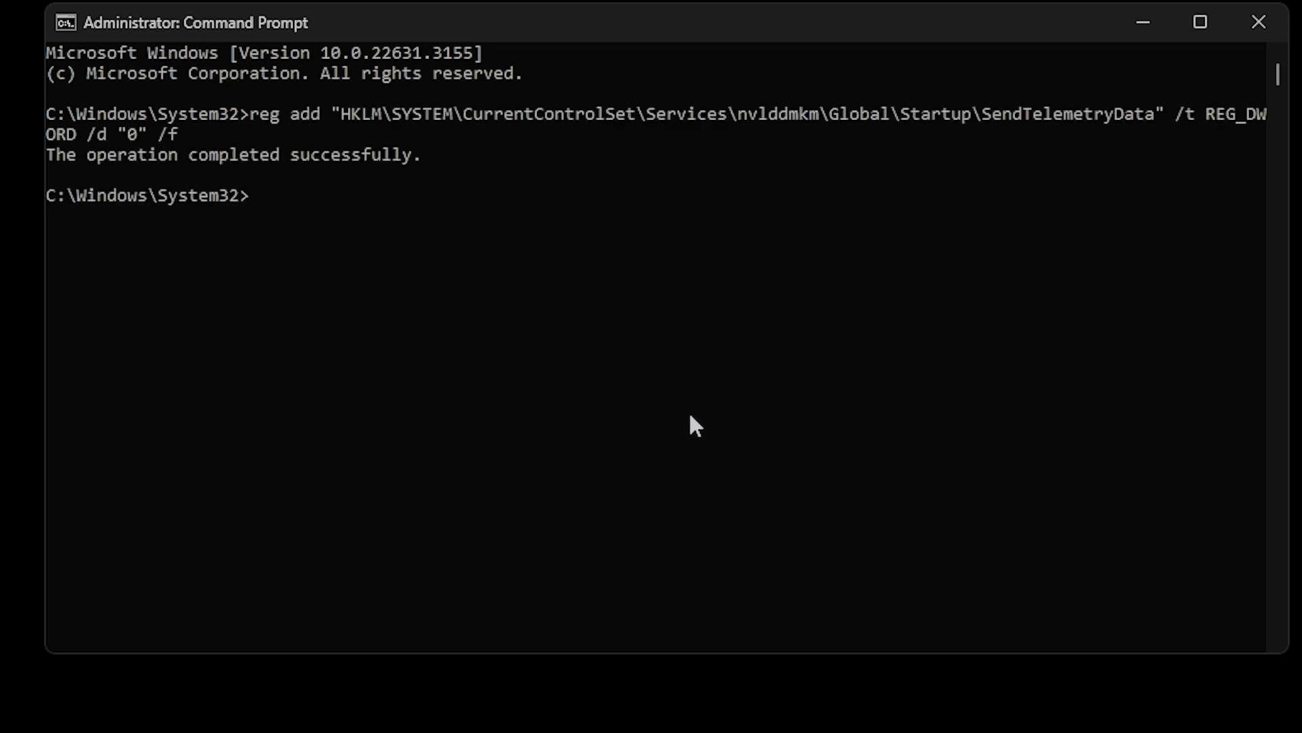
text(reg add "HKLM\SYSTEM\CurrentControlSet\Services\nvlddmkm\Global\Startup\SendTelemetryData" /t REG_DWORD /d "1" /f)
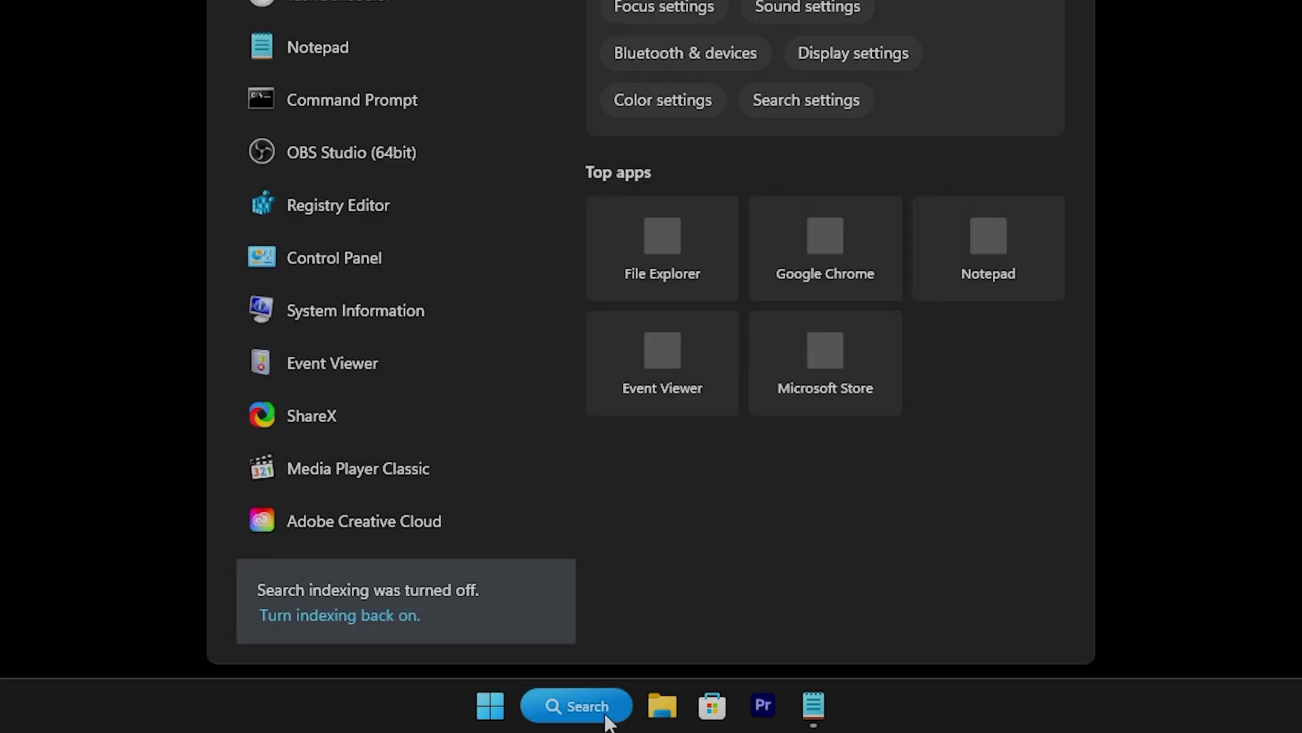
- Launch Task Scheduler from Start search and list the tasks in Task Scheduler Library
text(task scheduler)
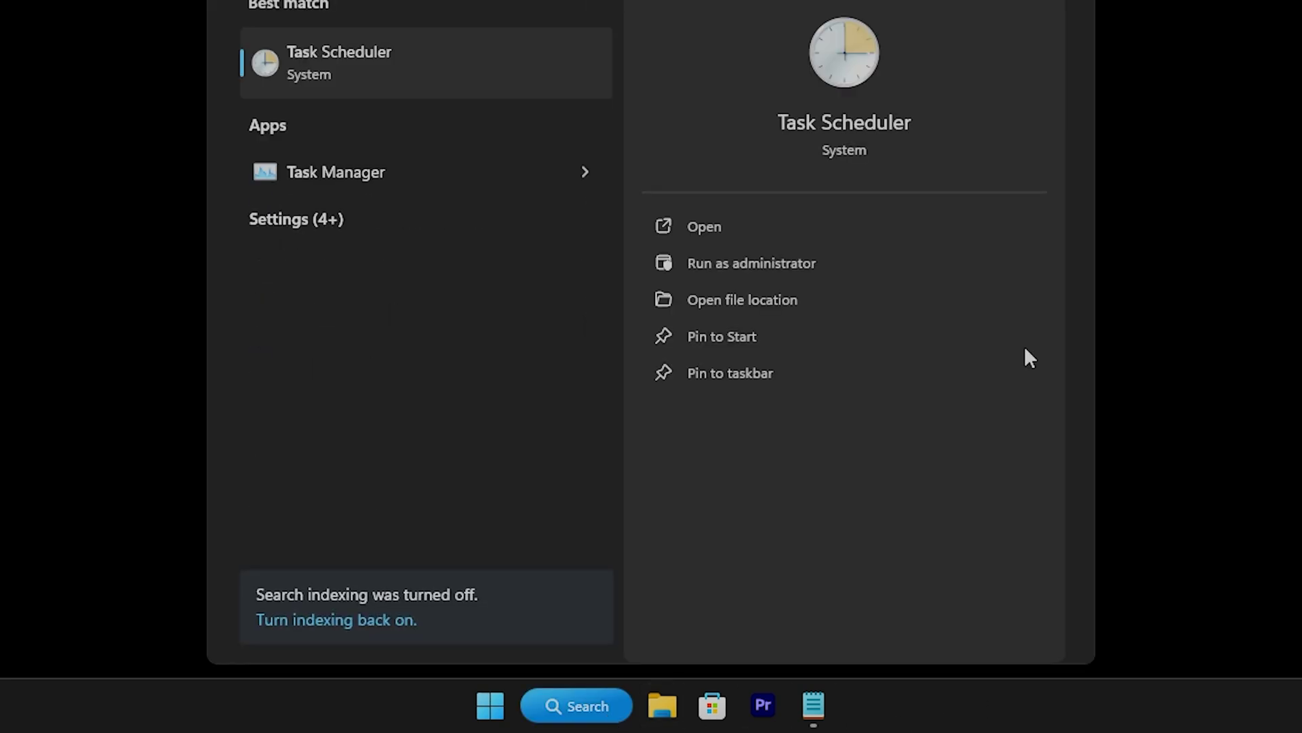
click(419, 29)
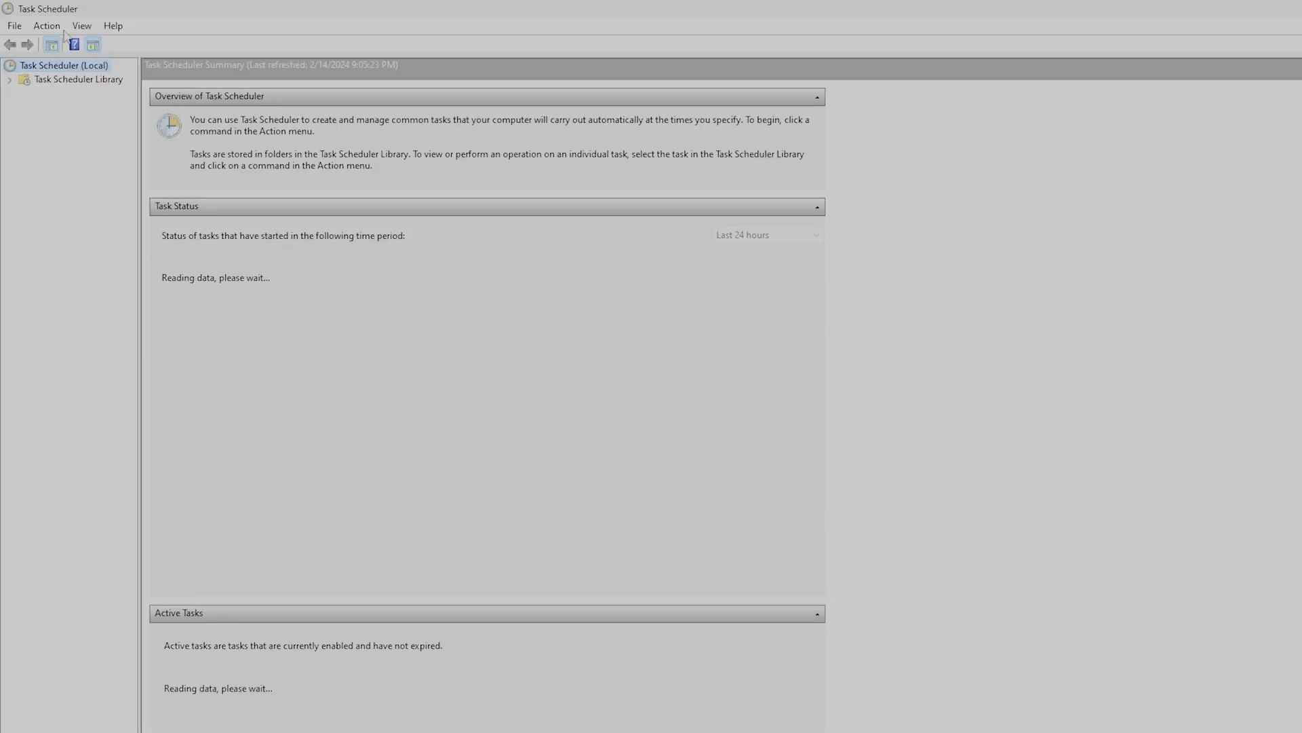
click(98, 81)
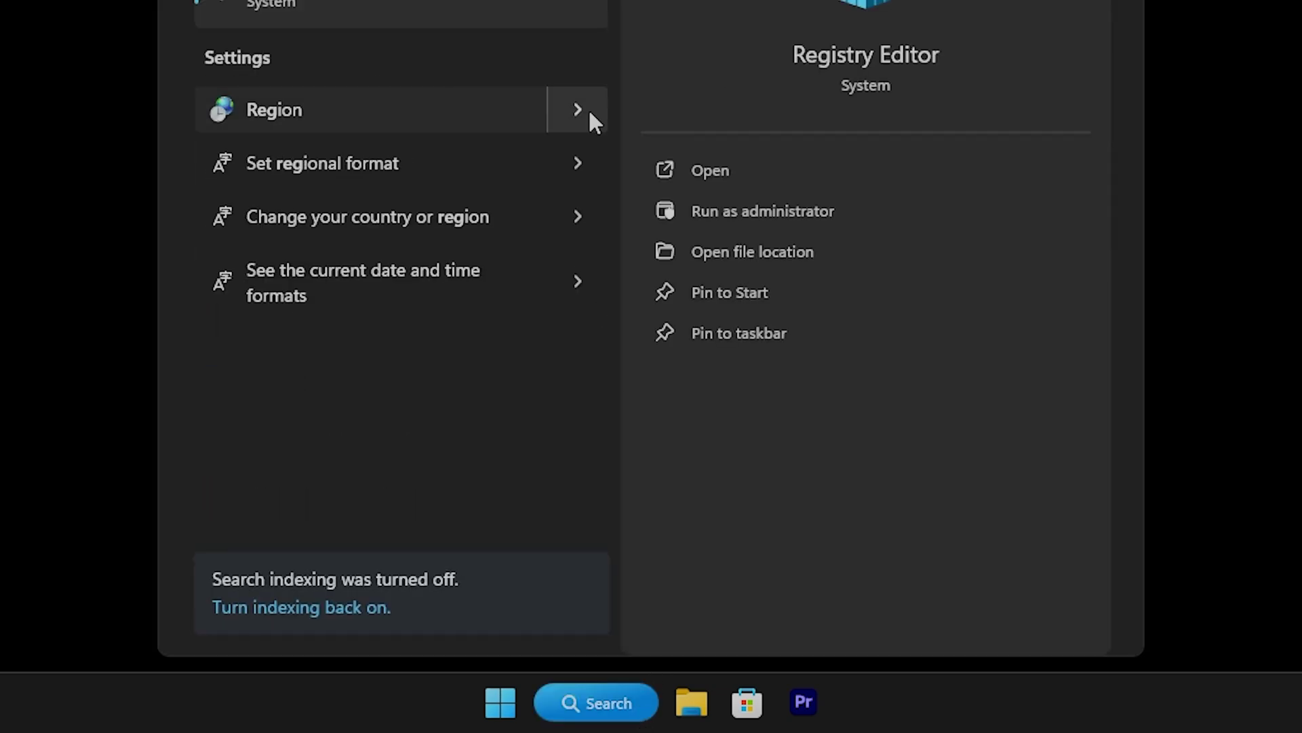
- Launch Registry Editor as administrator and browse to the Class {4d36e96c-e325-11ce-bfc1-08002be10318}\0000 audio key
click(829, 216)
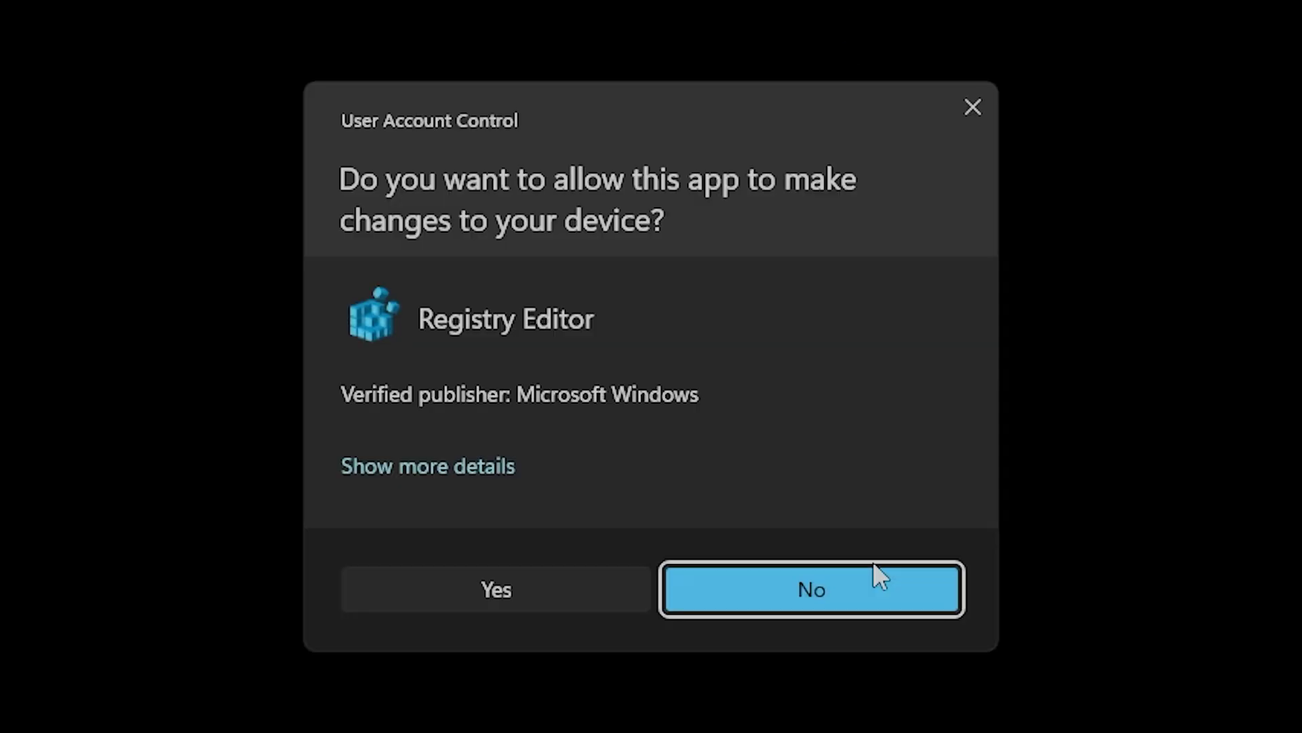
click(578, 600)
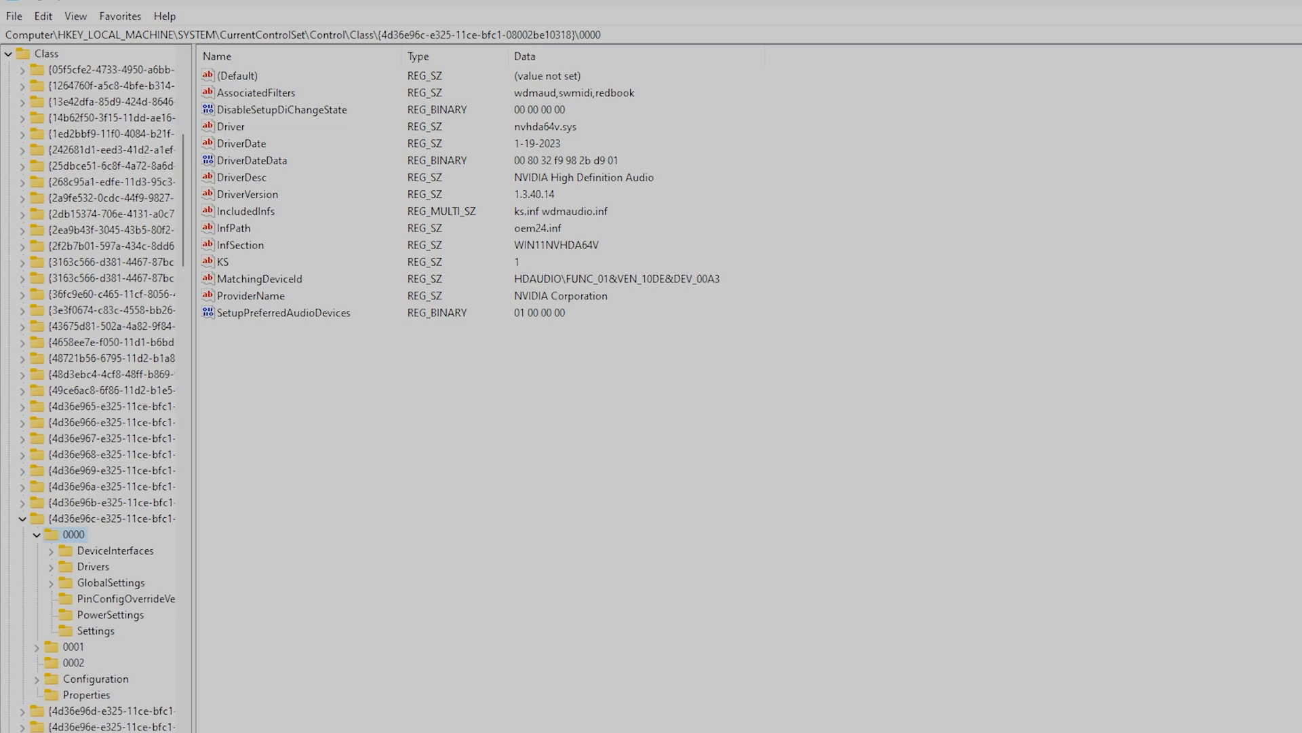
scroll(95, 387, left, 1)
scroll(95, 387, left, 1)
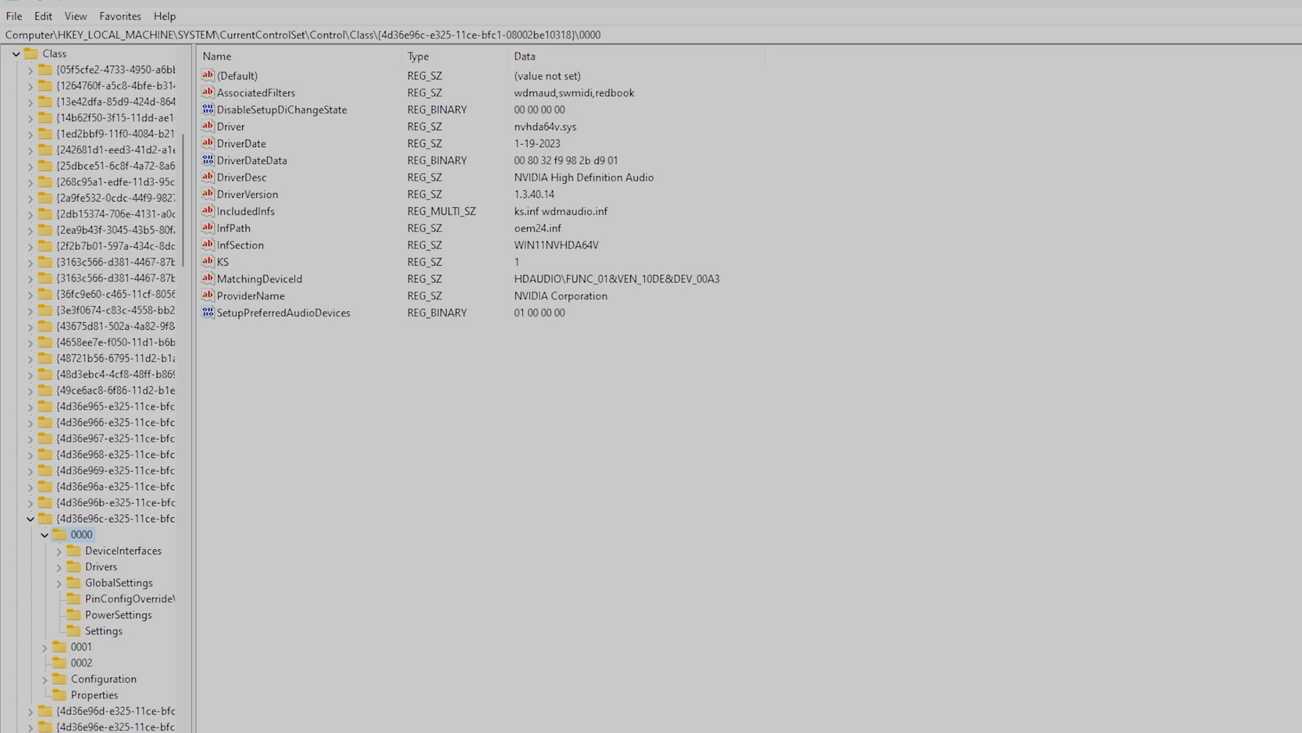
scroll(95, 386, left, 1)
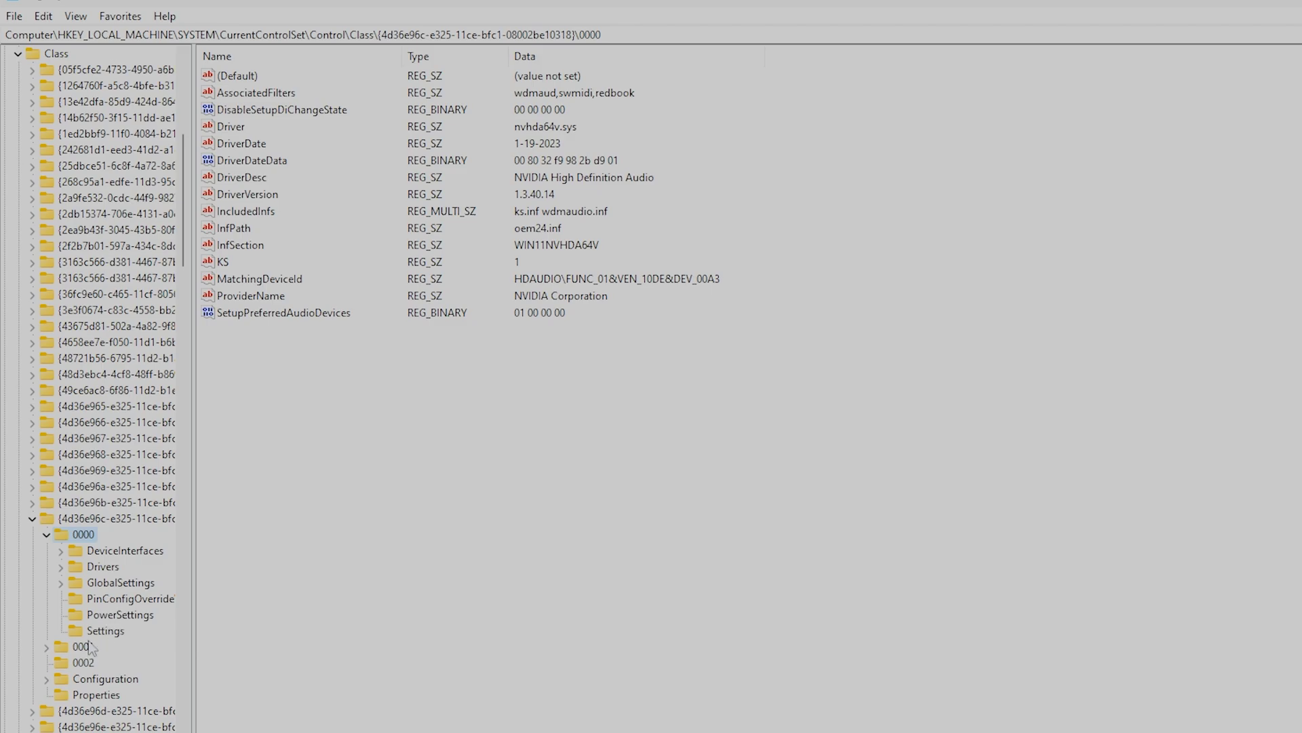
- In the audio driver's PowerSettings, change ConservationIdleTime from 04 to 00 00 00 00
click(128, 616)
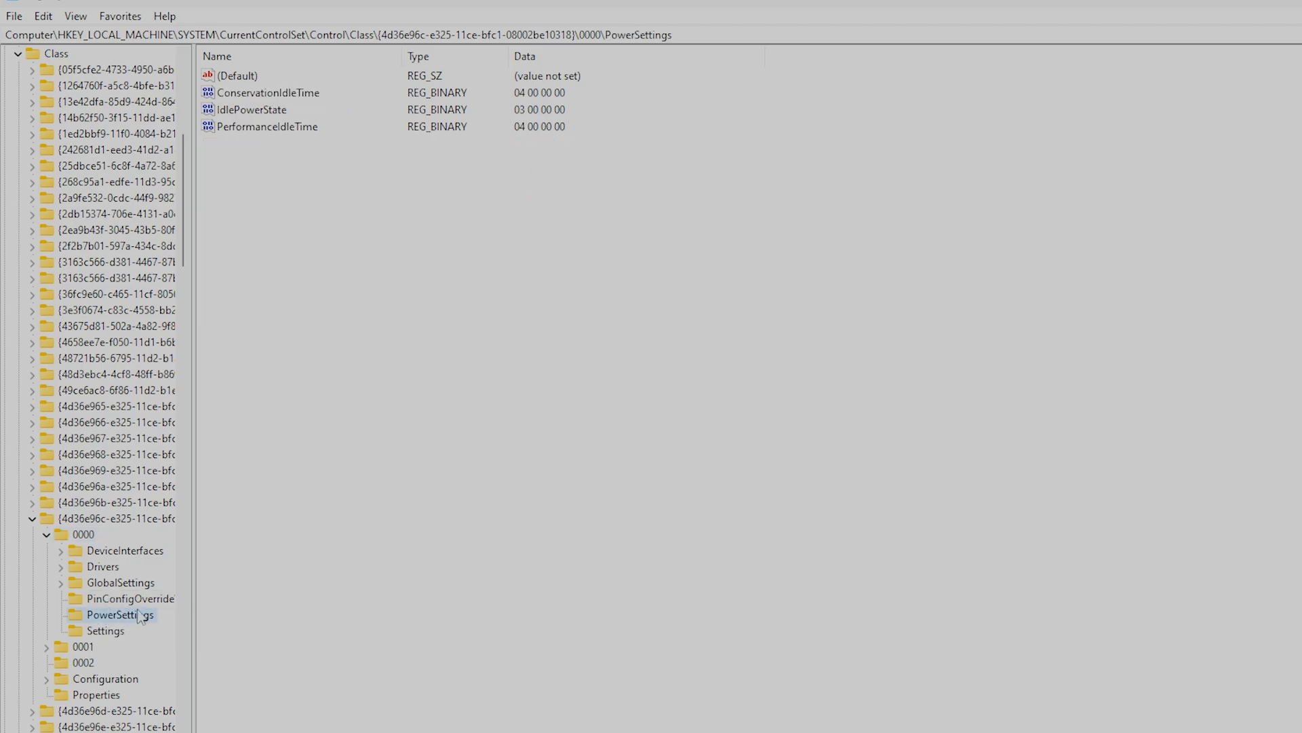
double_click(313, 93)
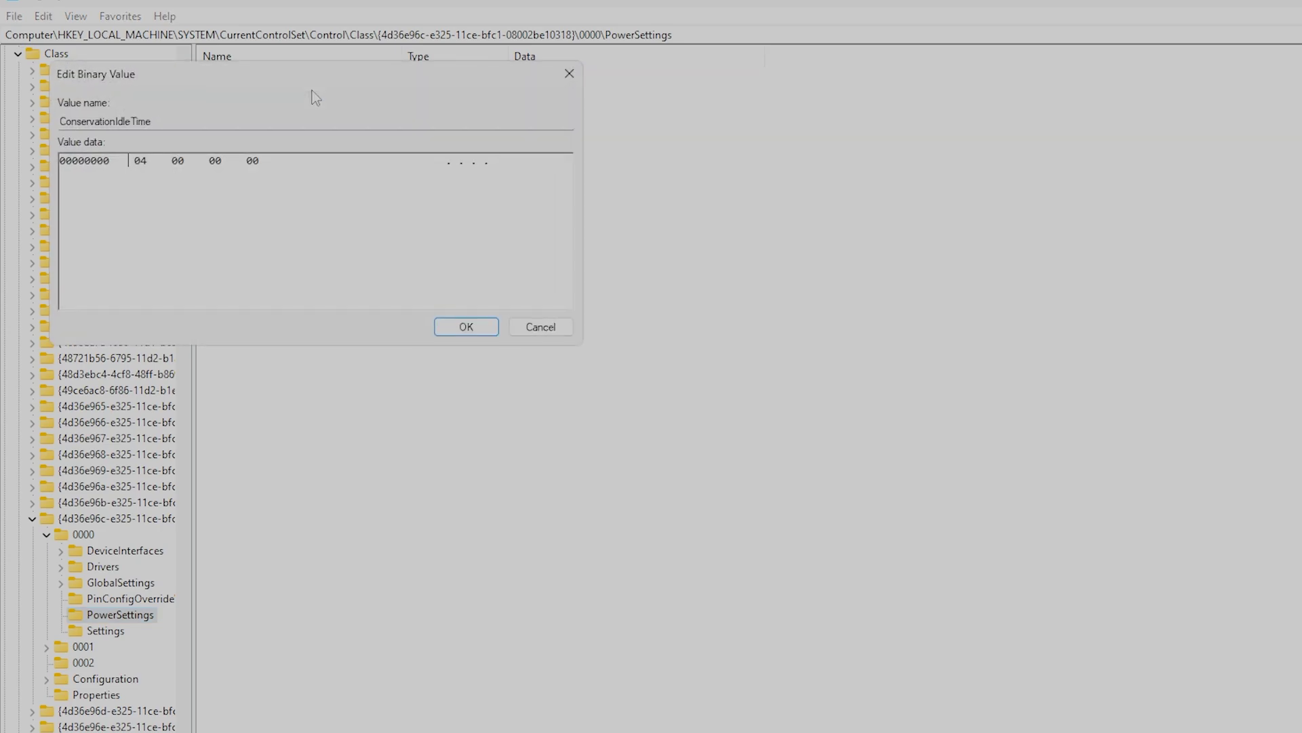
key(Delete)
text(00)
key(Return)
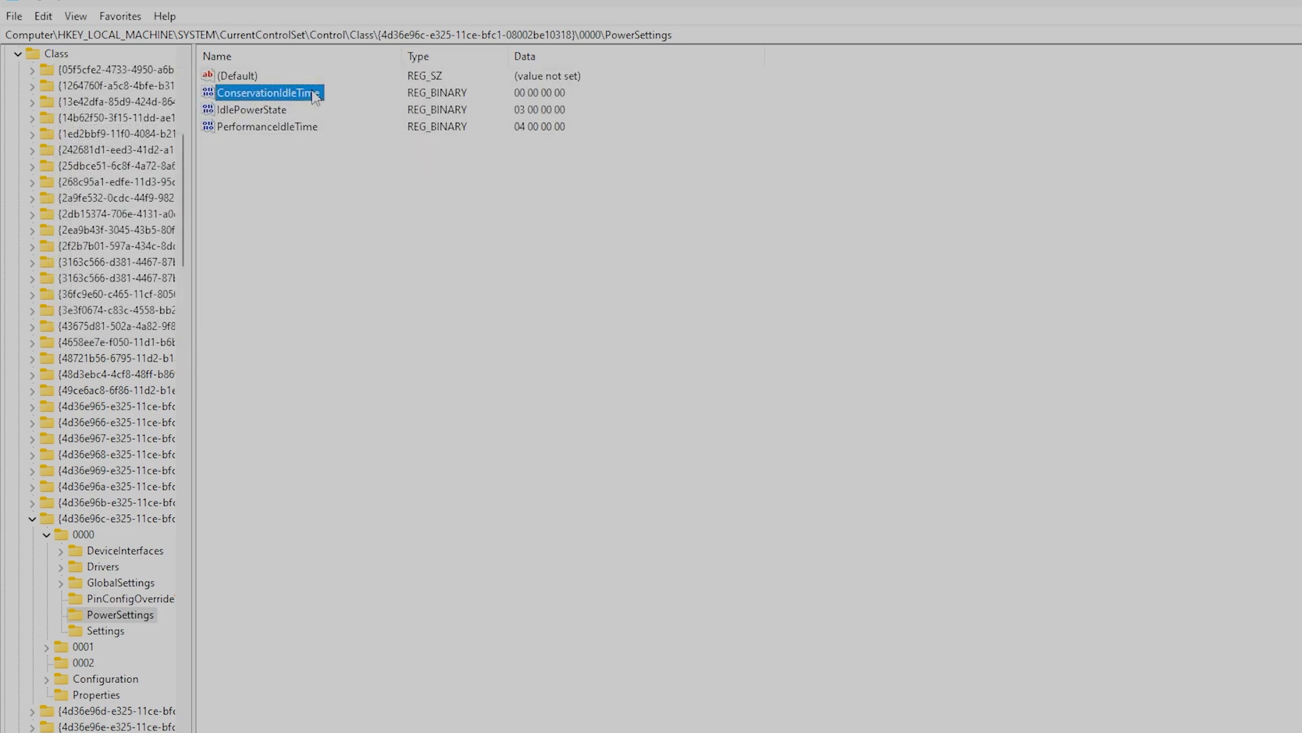
- Zero IdlePowerState and PerformanceIdleTime so both read 00 00 00 00
key(Down)
key(Return)
key(Return)
key(Down)
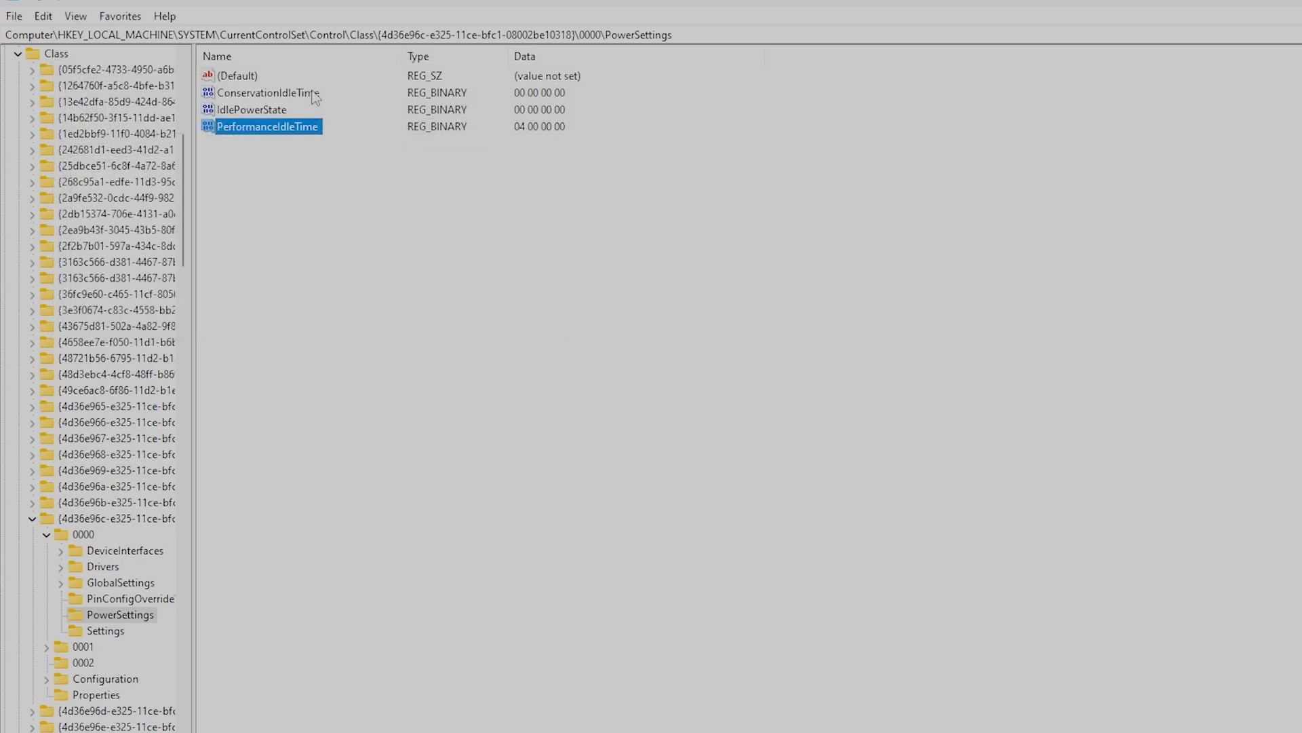
key(Return)
key(Delete)
text(00000000 00 00 00)
key(Return)
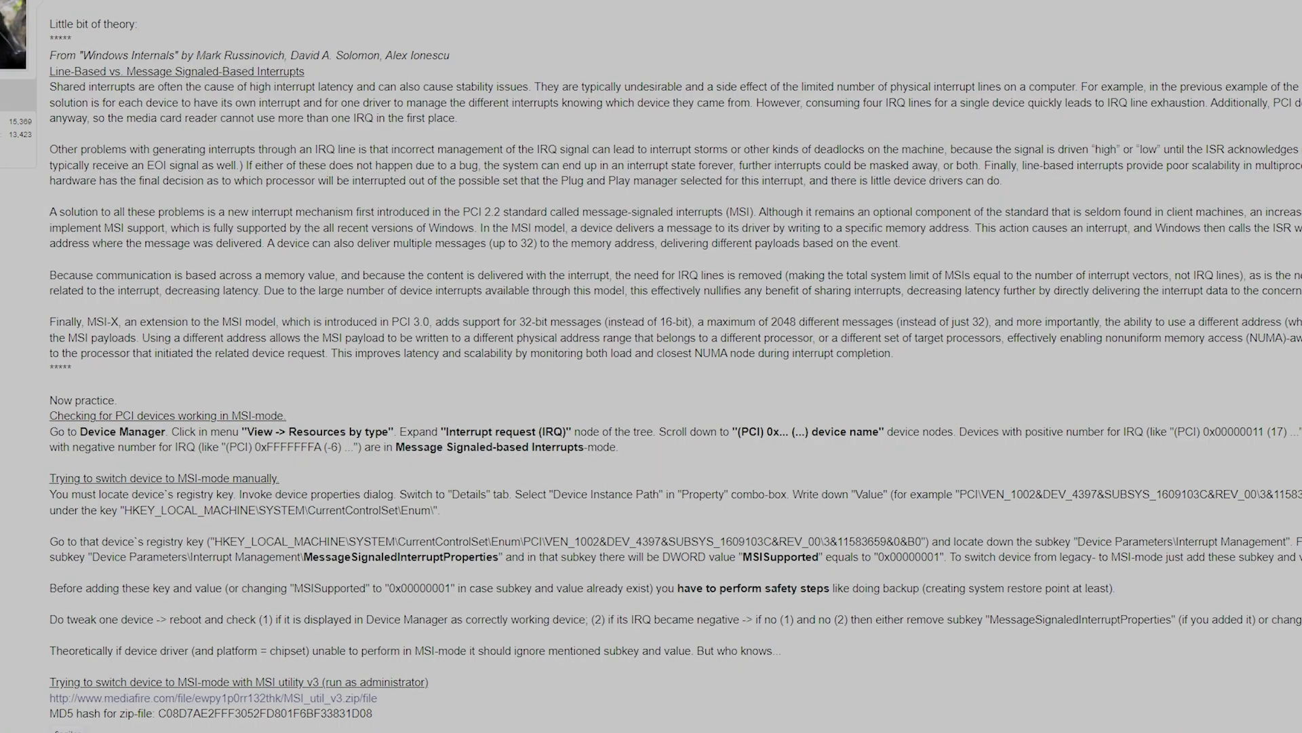
- Download MSI_util_v3.zip from MediaFire and extract it into Downloads\MSI_util_v3
click(134, 704)
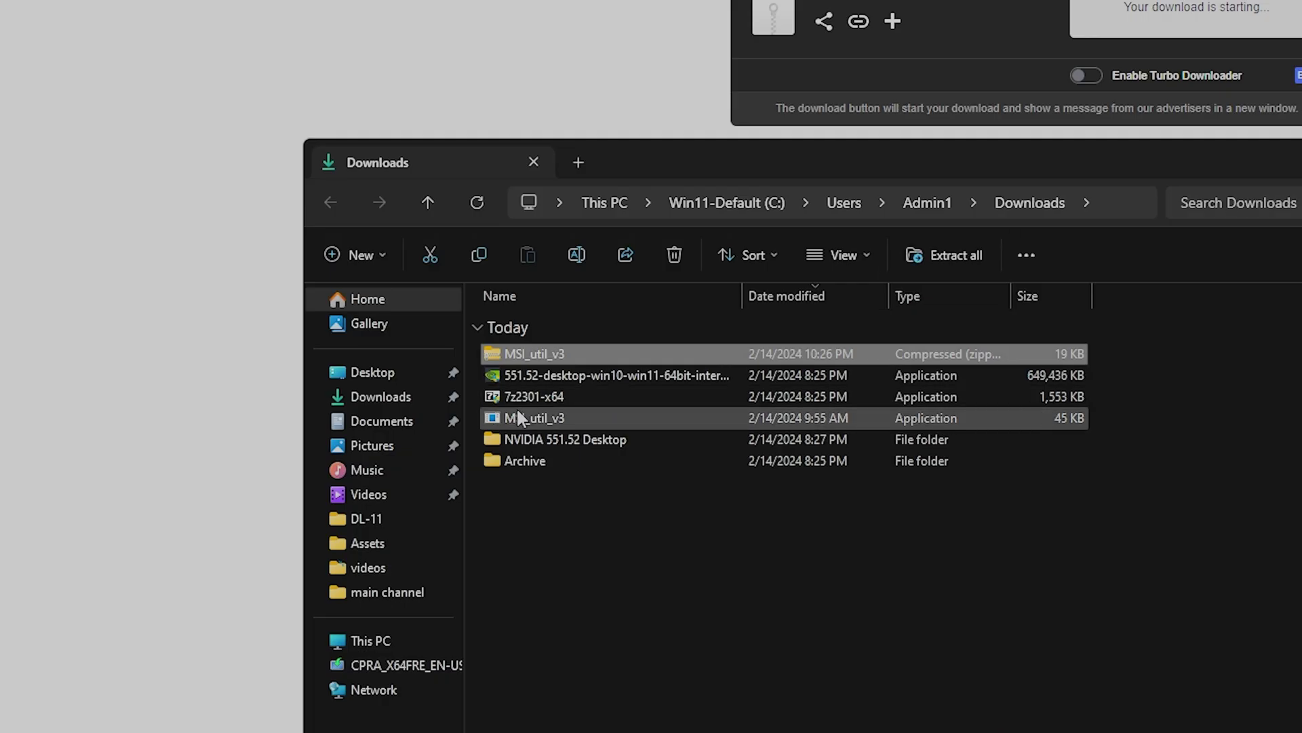
right_click(526, 353)
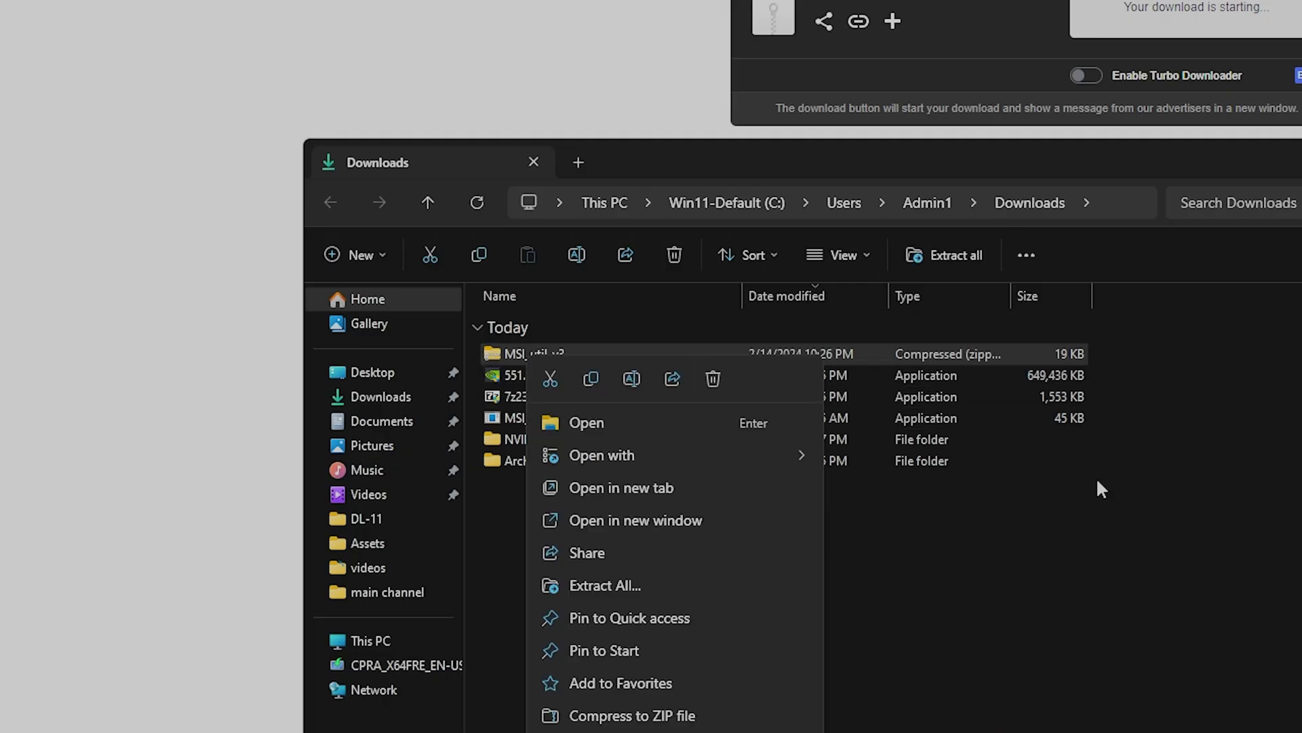
click(623, 588)
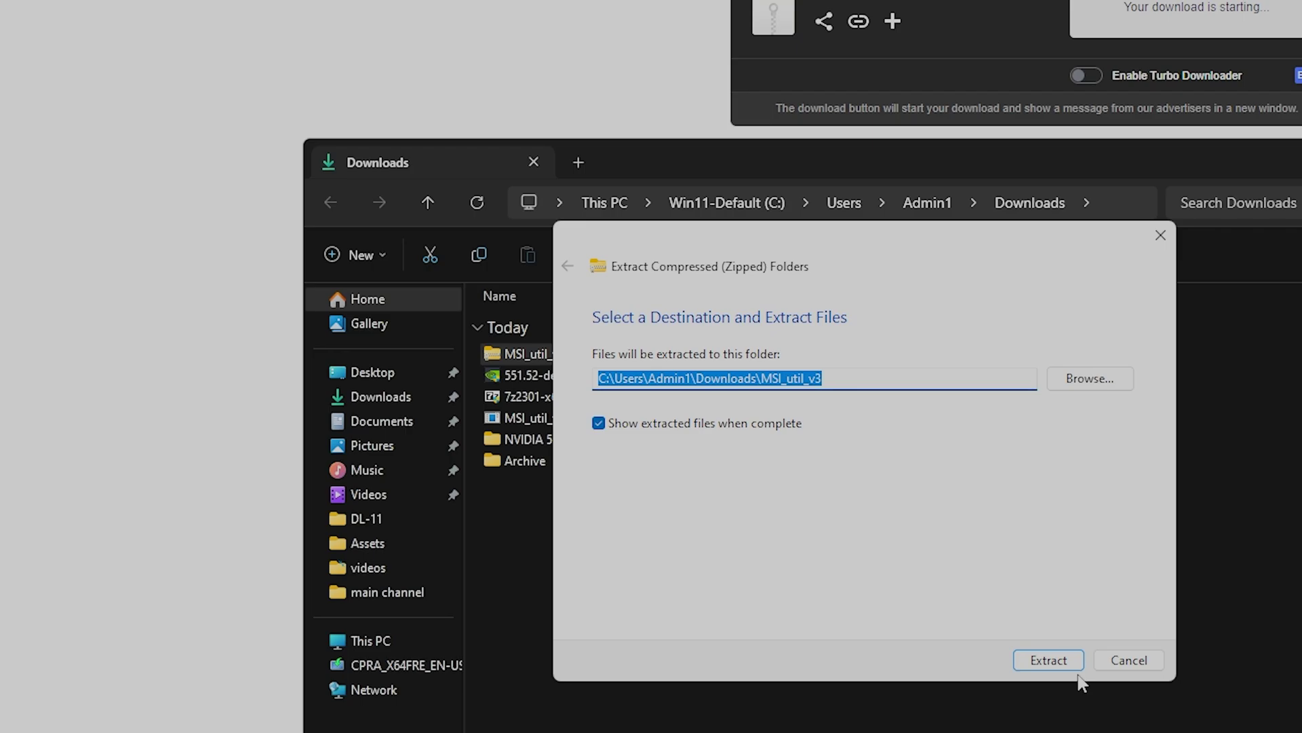
click(1044, 660)
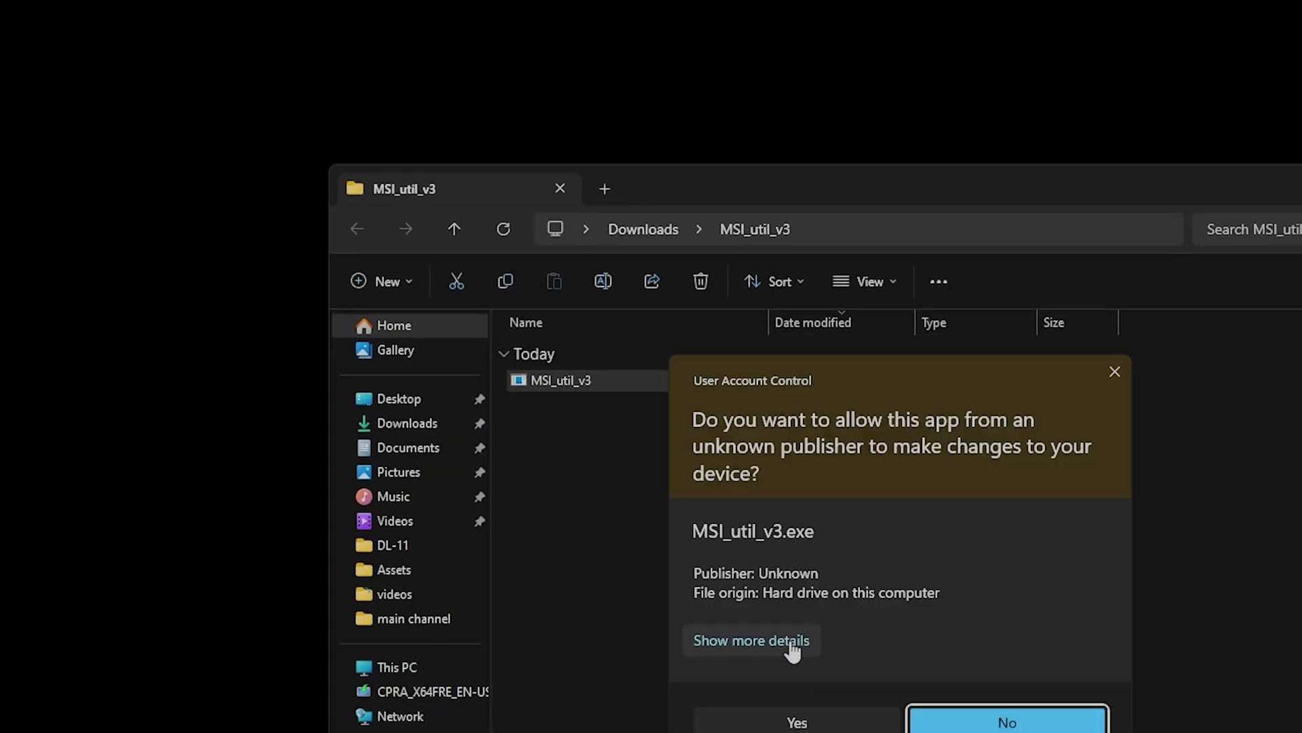
- Allow the MSI utility to run, re-tick MSI mode for the GeForce RTX 4090, and apply
key(alt+y)
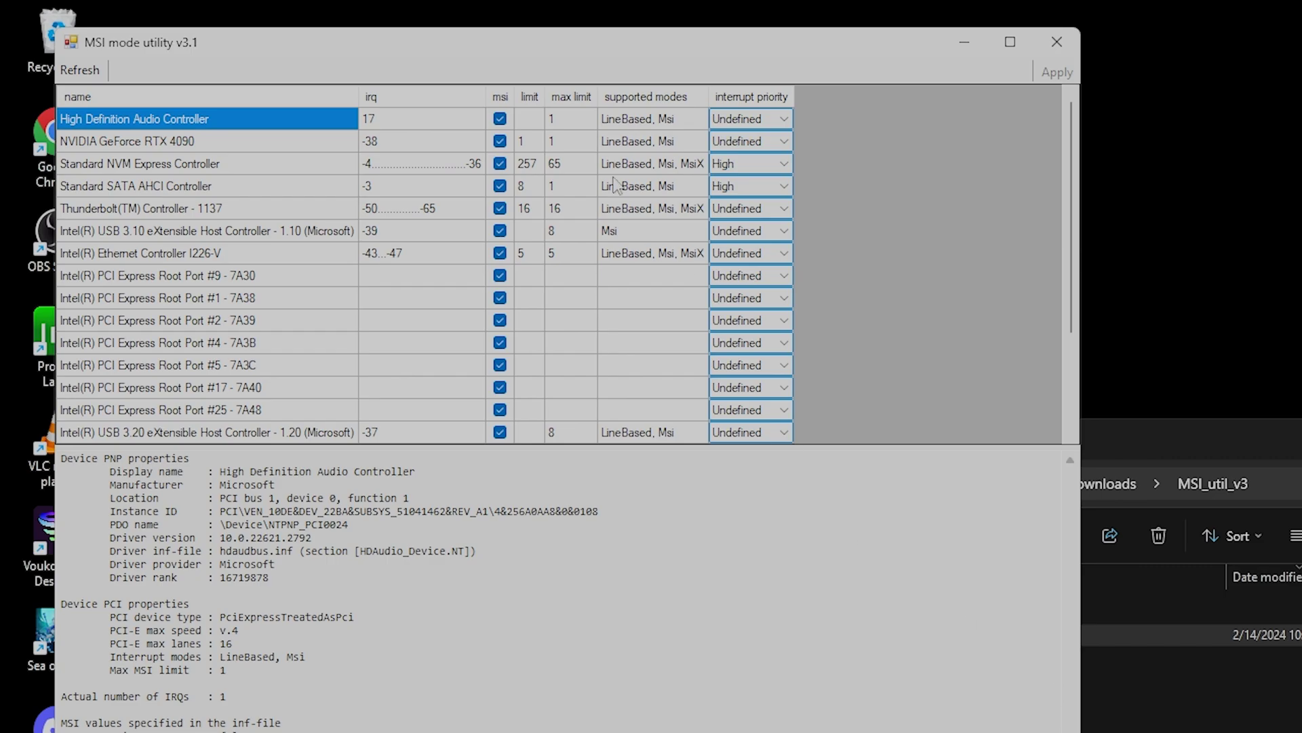
drag(503, 54, 922, 137)
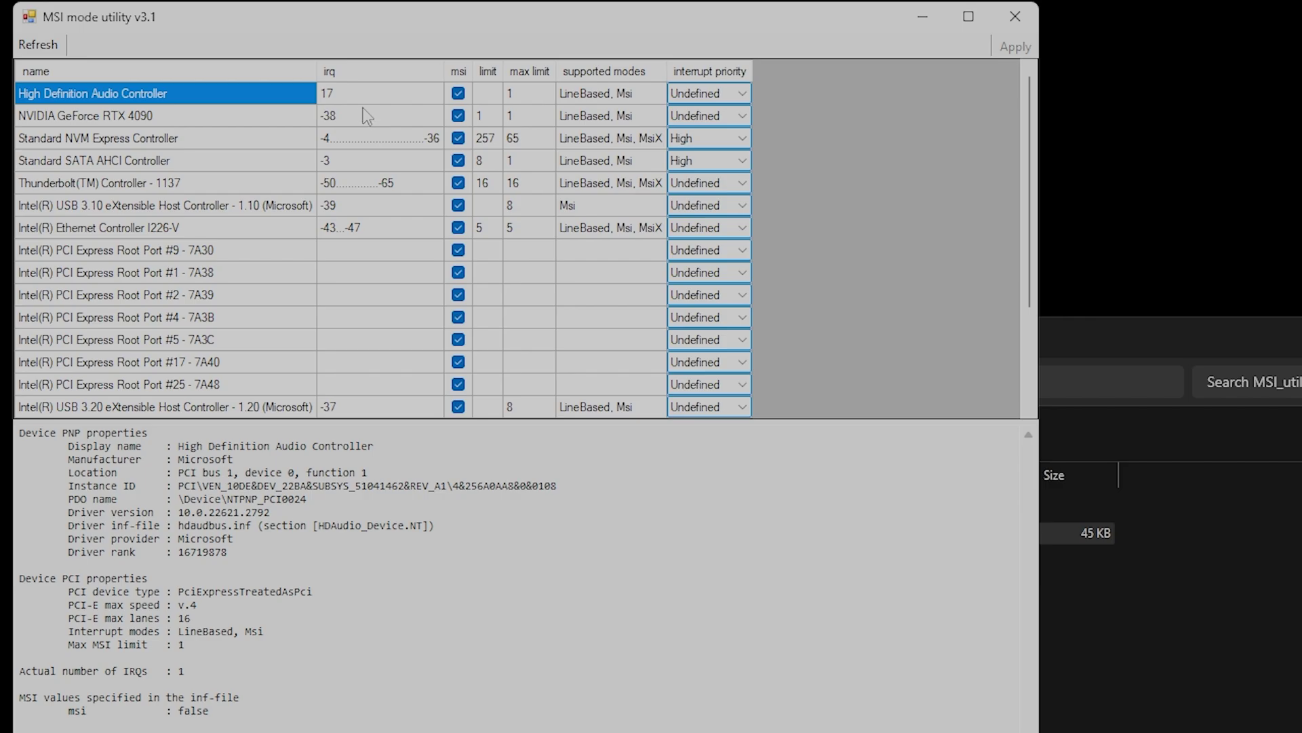
click(459, 116)
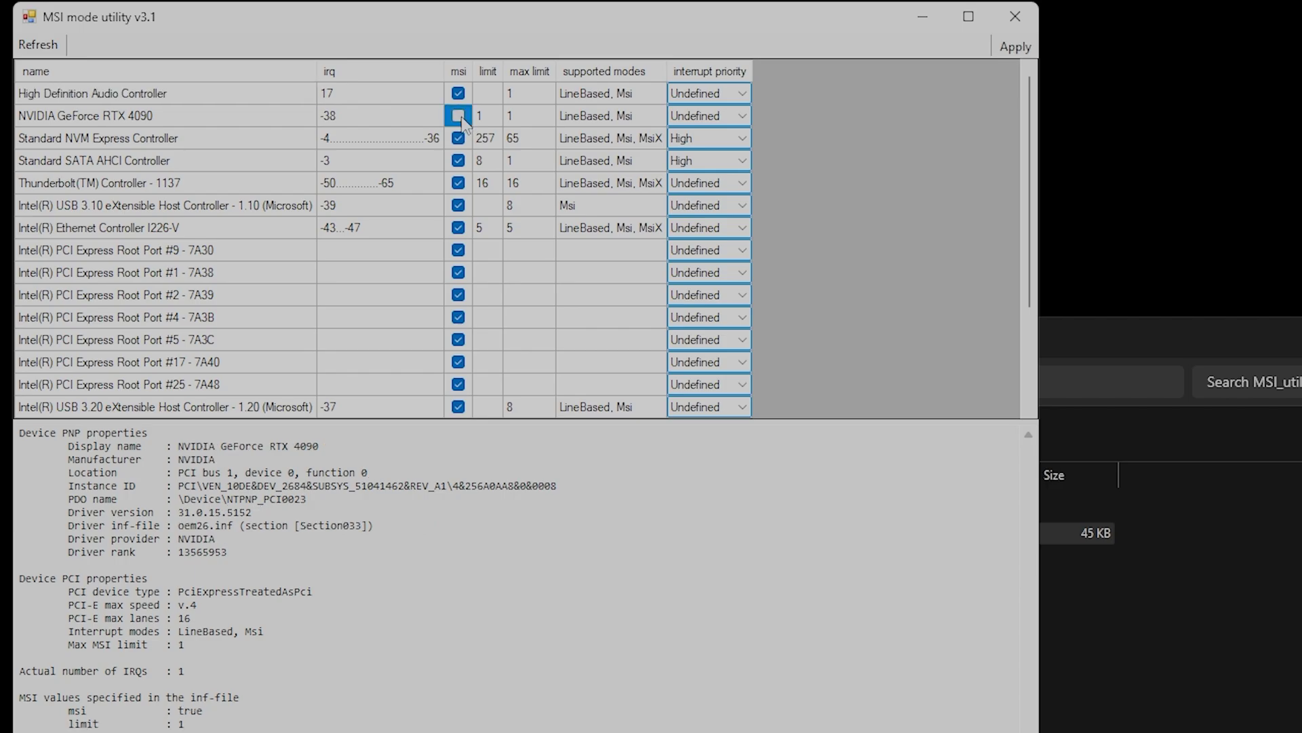
click(456, 120)
click(1015, 47)
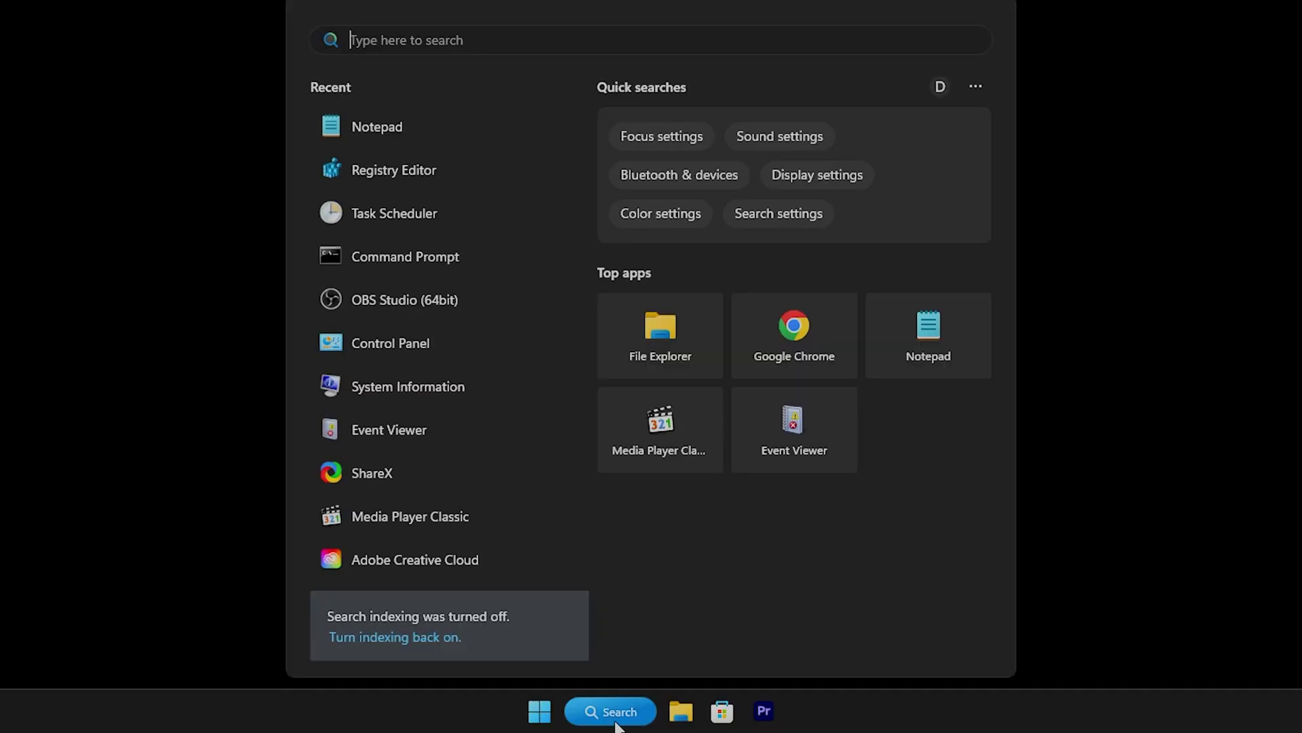
- In an administrator Command Prompt, add RMHdcpKeyglobZero with value 1, then set it to 0
text(cmd)
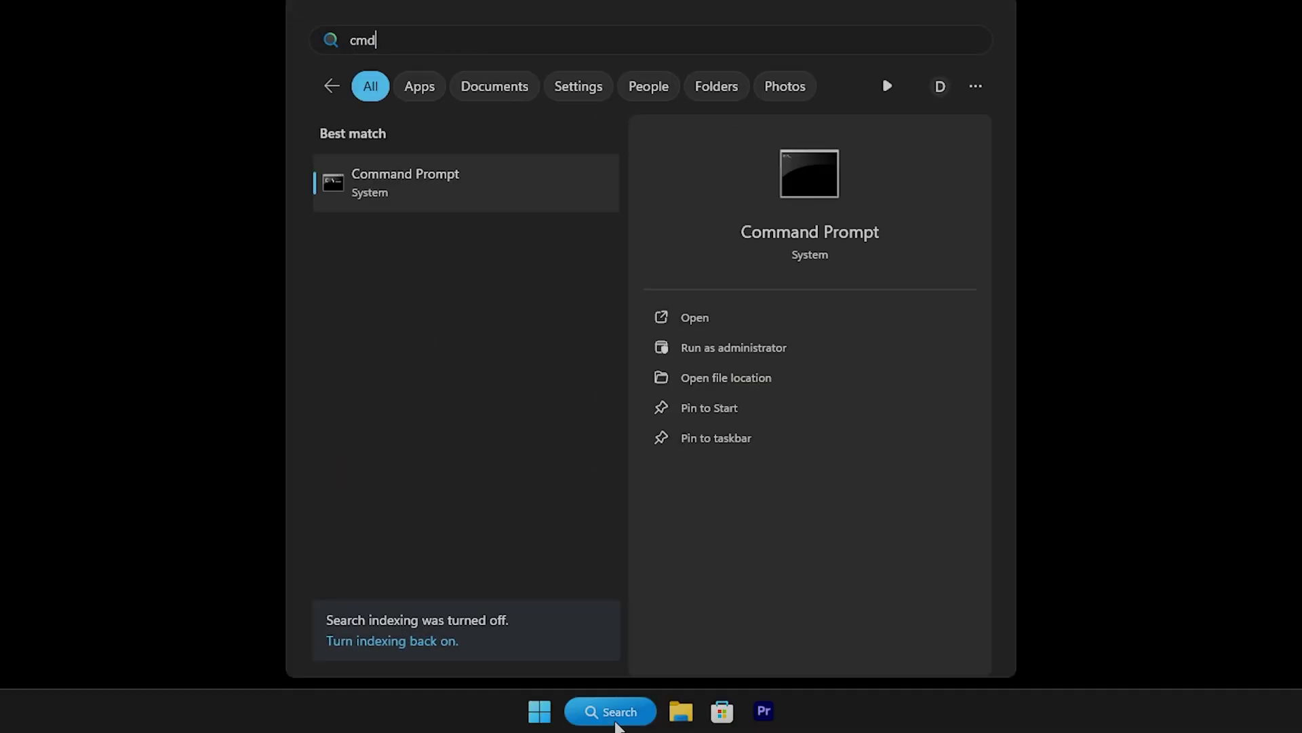
click(731, 348)
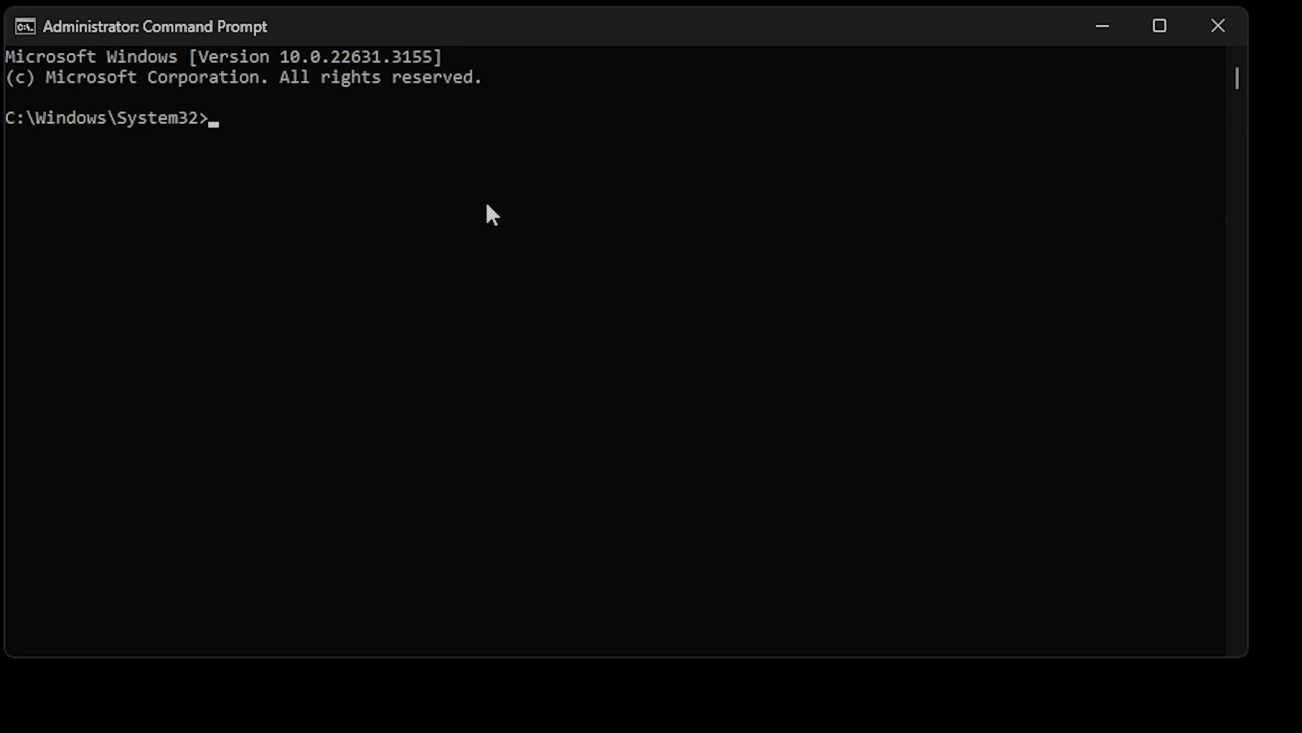
text(reg add "HKLM\SYSTEM\CurrentControlSet\Control\Class\{4d36e968-e325-11ce-bfc1-08002be10318}\0000" /v "RMHdcpKeyglobZero" /t REG_DWORD /d "1" /f)
key(Return)
text(reg add "HKLM\SYSTEM\CurrentControlSet\Control\Class\{4d36e968-e325-11ce-bfc1-08002be10318}\0000" /v "RMHdcpKeyglobZero" /t REG_DWORD /d "0" /f)
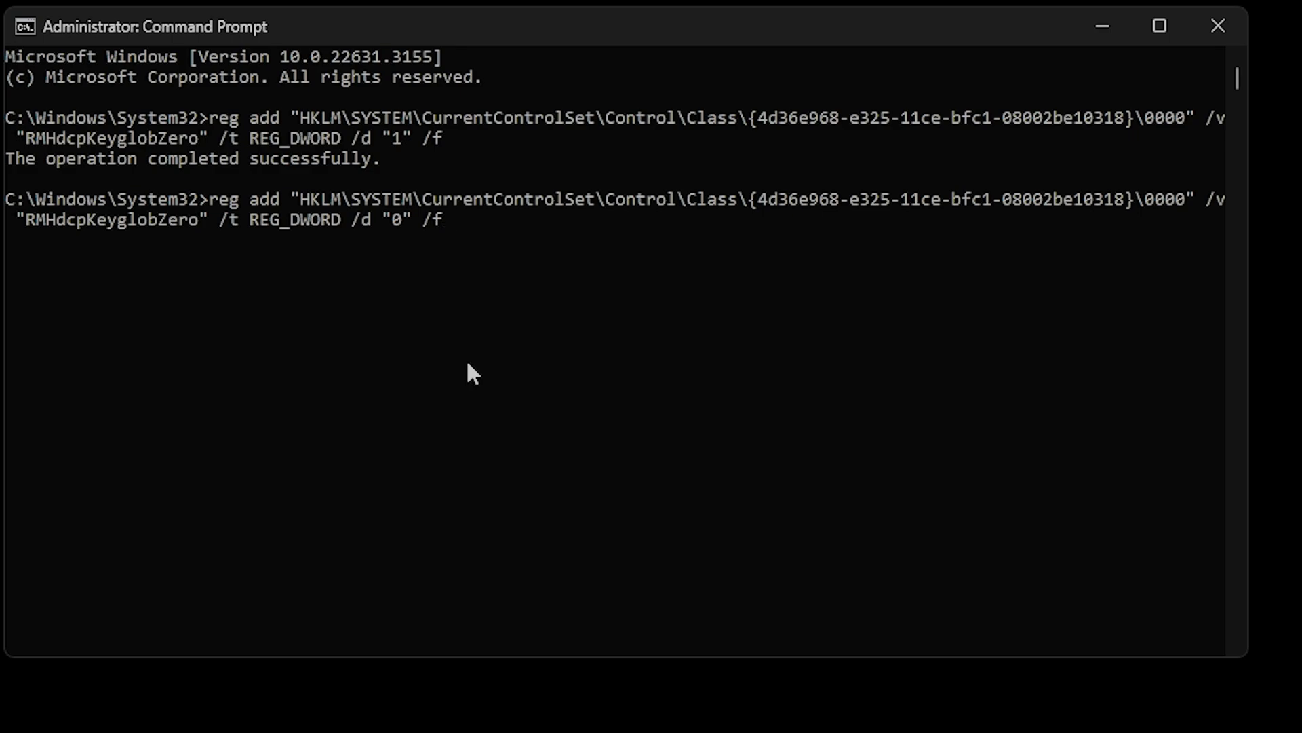
key(Return)
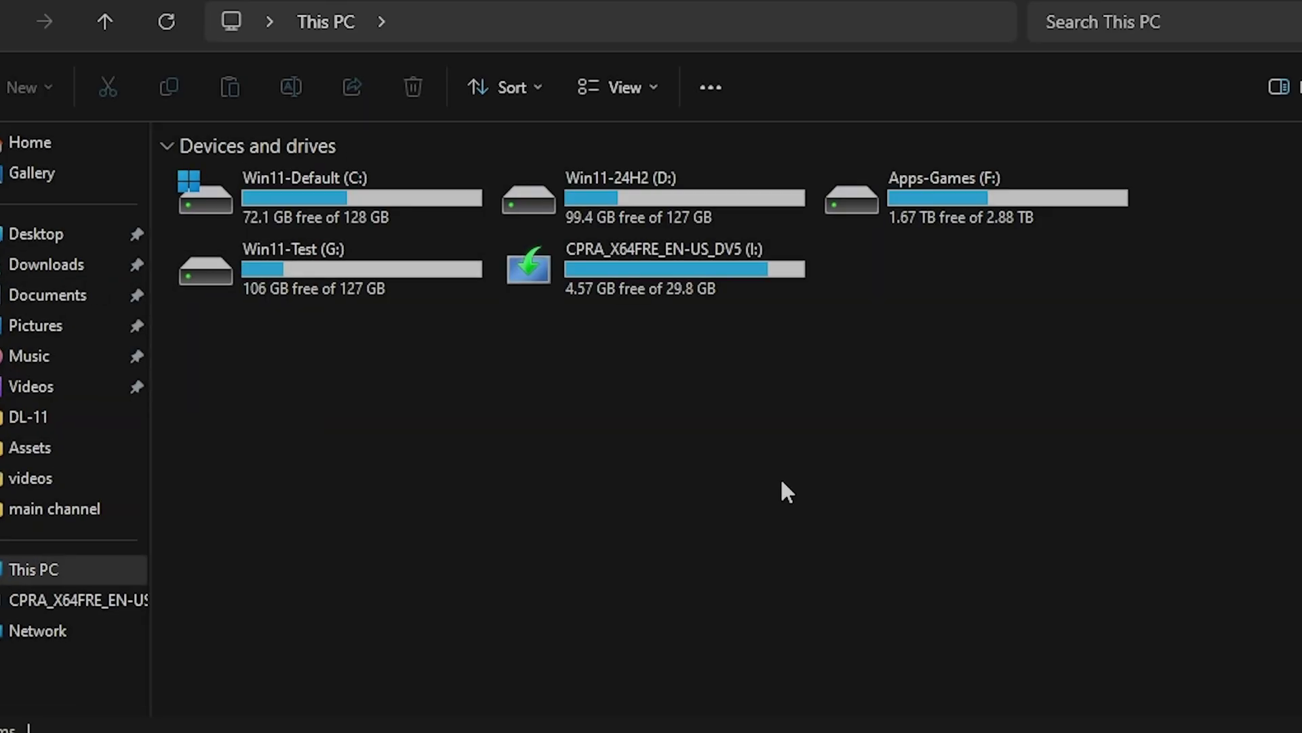
- Search the C: drive for nvcameraenable and show the DriverStore copy's properties
double_click(211, 205)
click(1239, 22)
text(n)
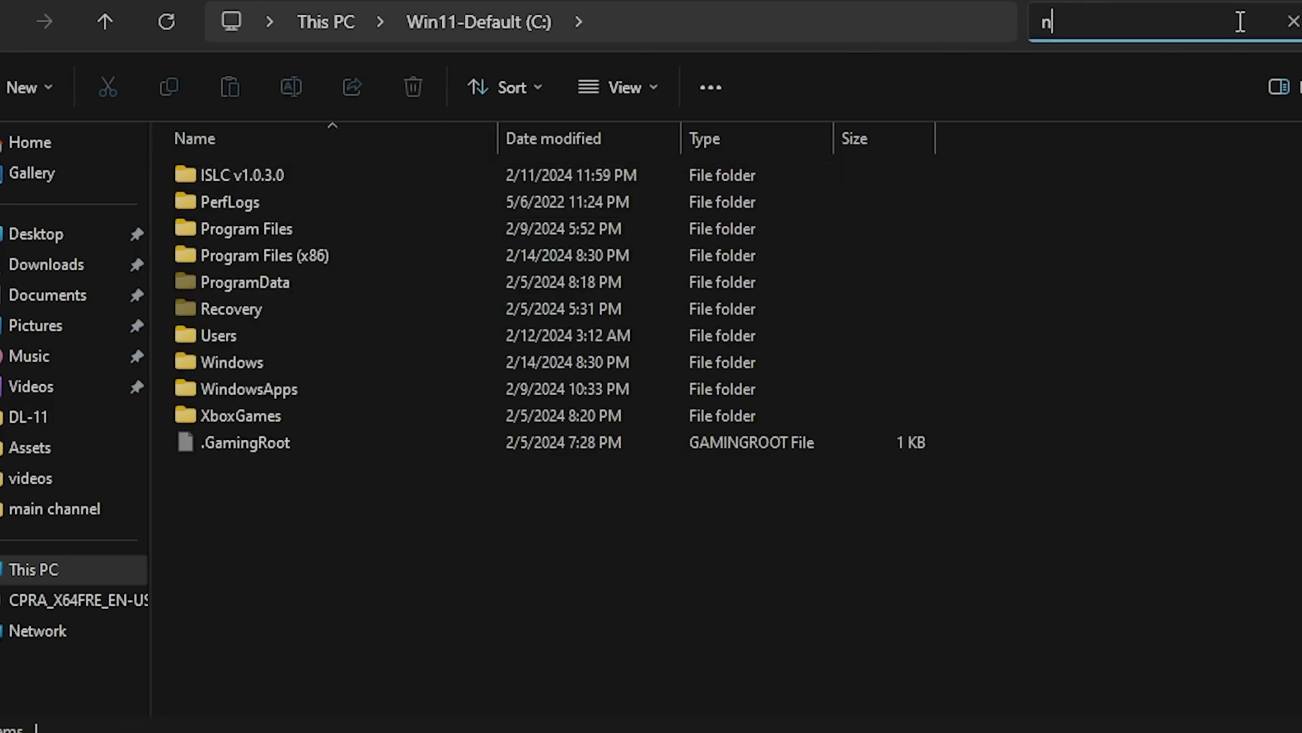
text(vcameraenable)
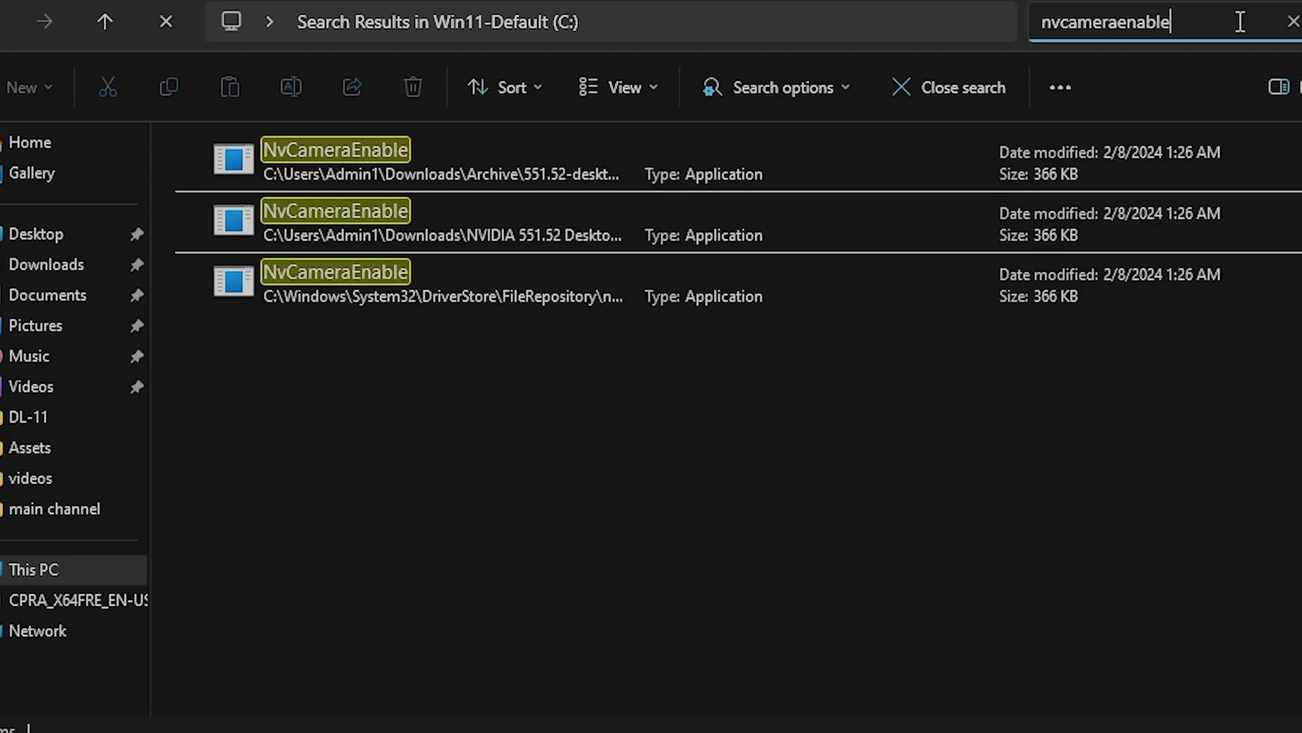
right_click(265, 290)
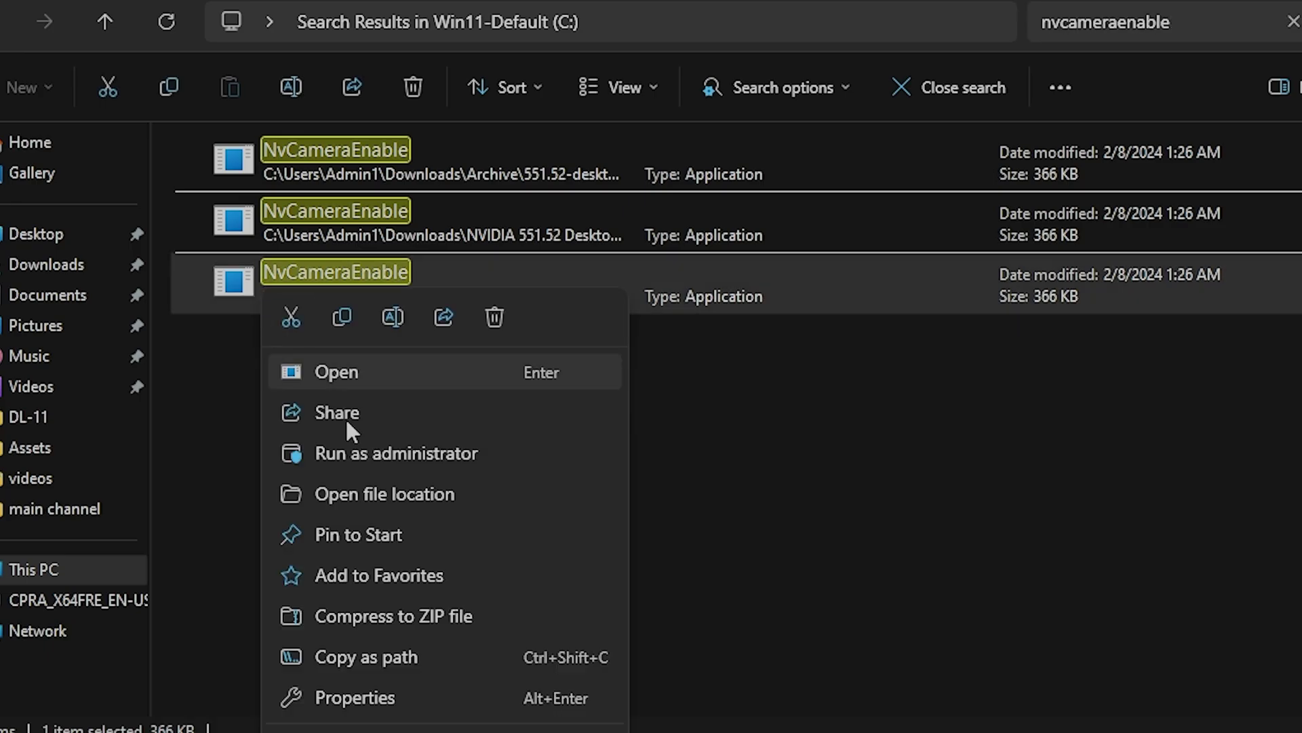
click(464, 703)
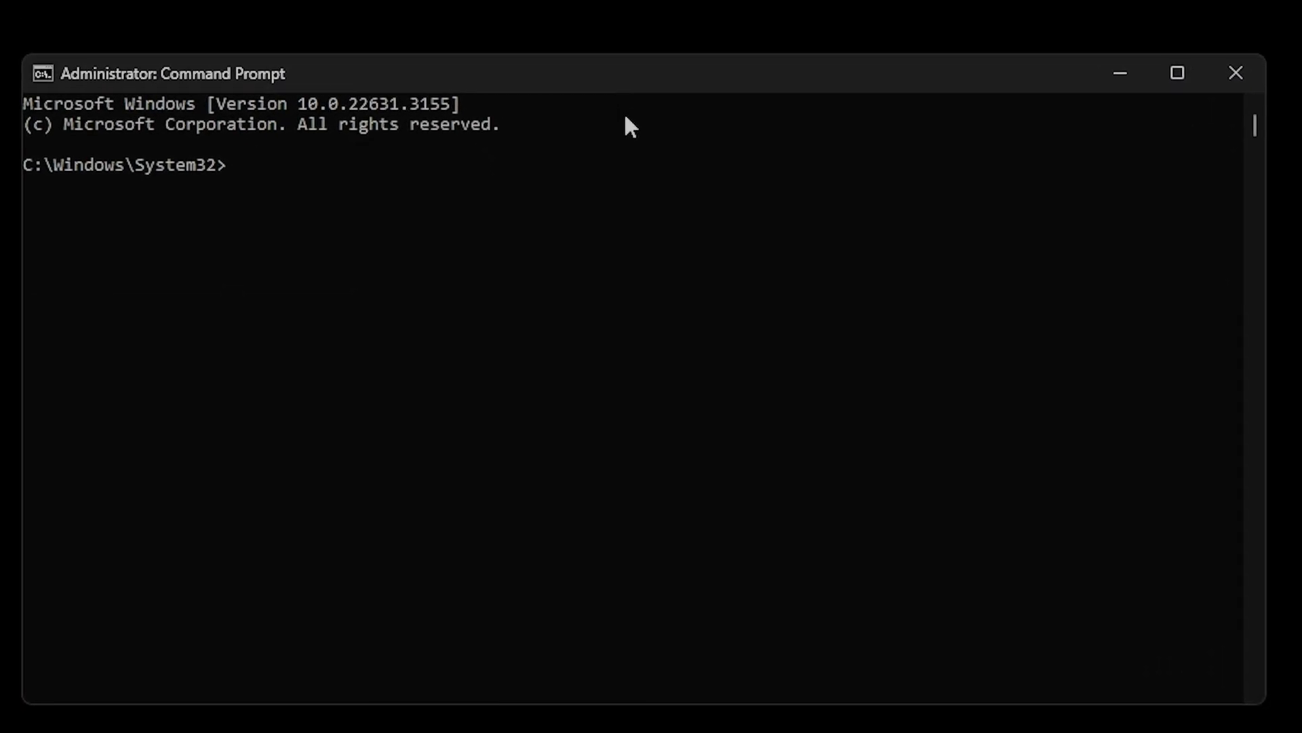
- Change into the DriverStore NvCamera folder and run NVCameraEnable off
text(cd)
text(C:\Windows\System32\DriverStore\FileRepository\nvmdig.inf_amd64_af623d743ca2092d\NvCamera)
key(Return)
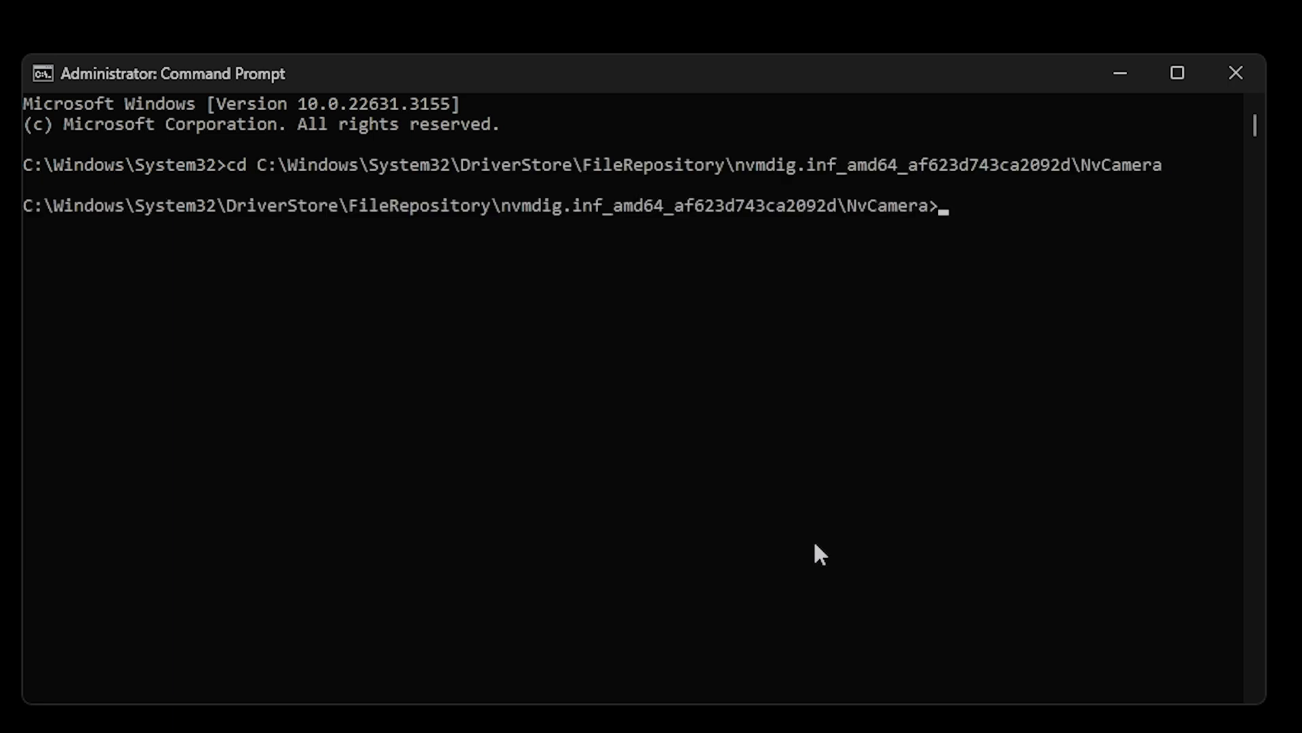
text(NVCameraEnable )
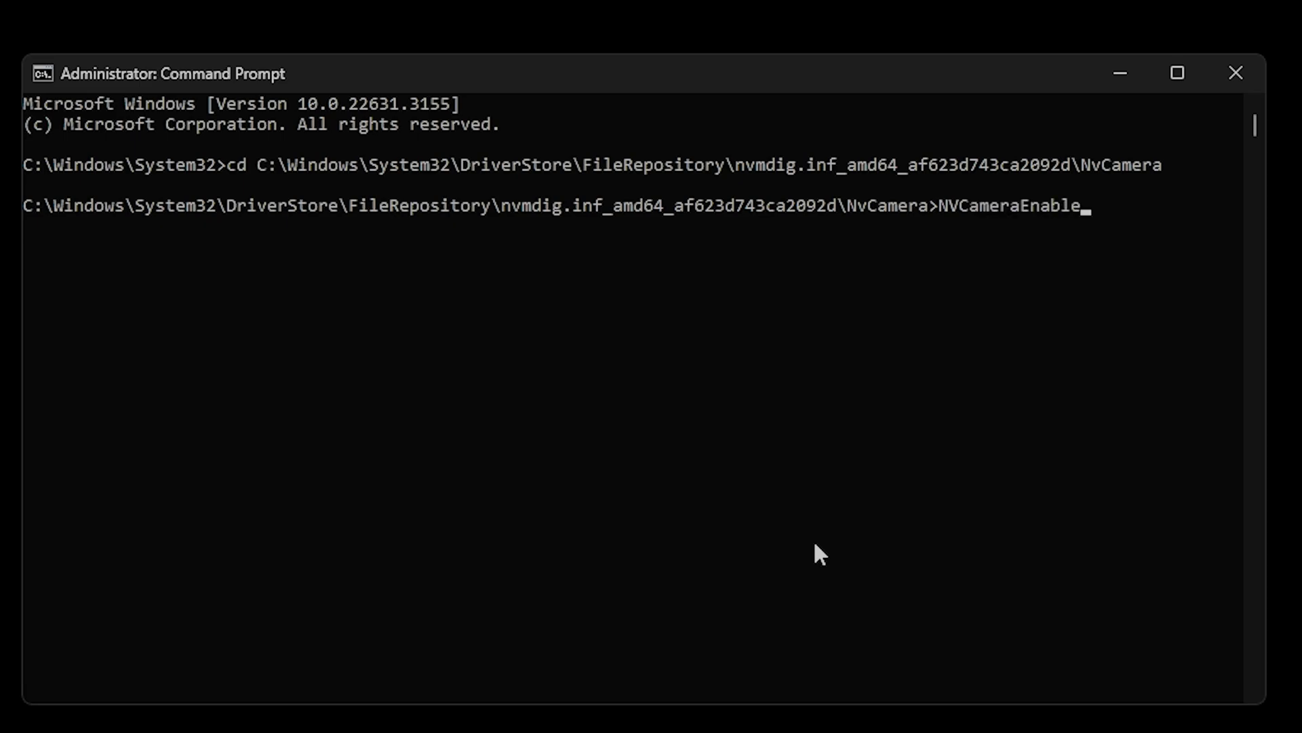
text(off)
key(Return)
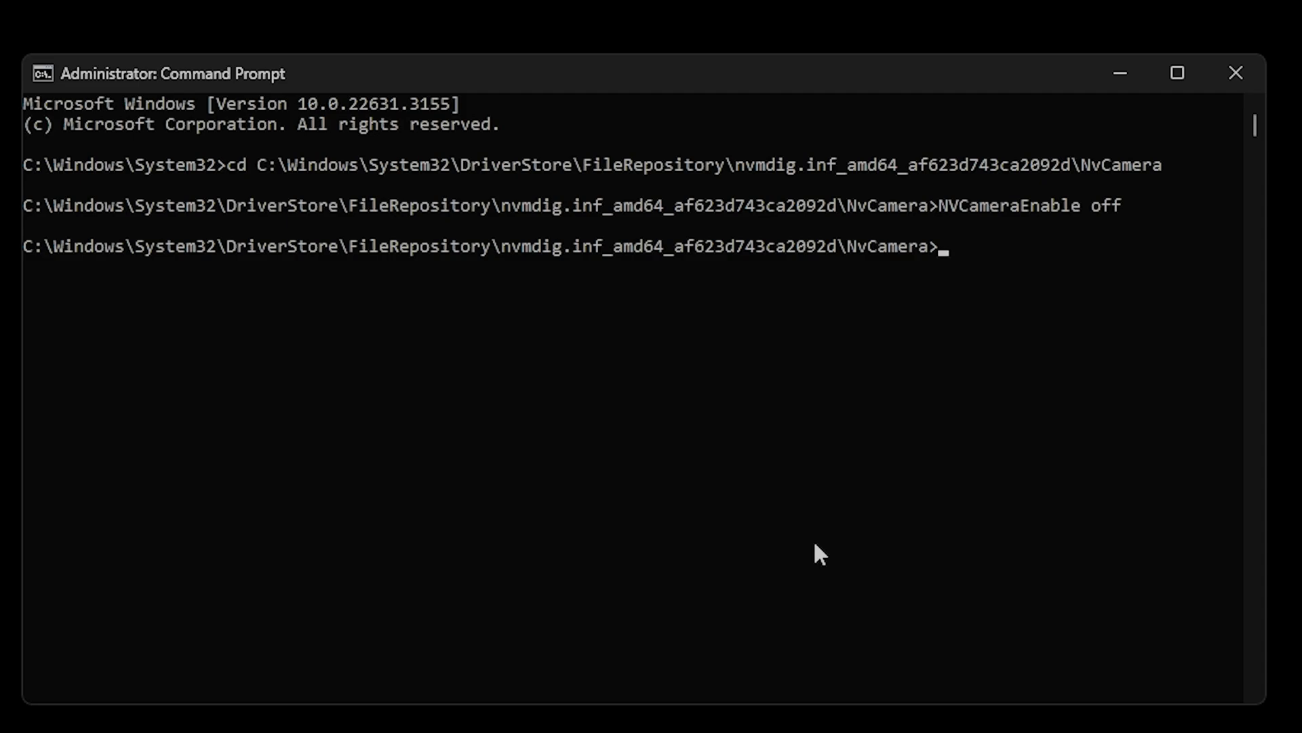
- Re-enable NvCamera by running NVCameraEnable on
key(Up)
key(BackSpace)
key(BackSpace)
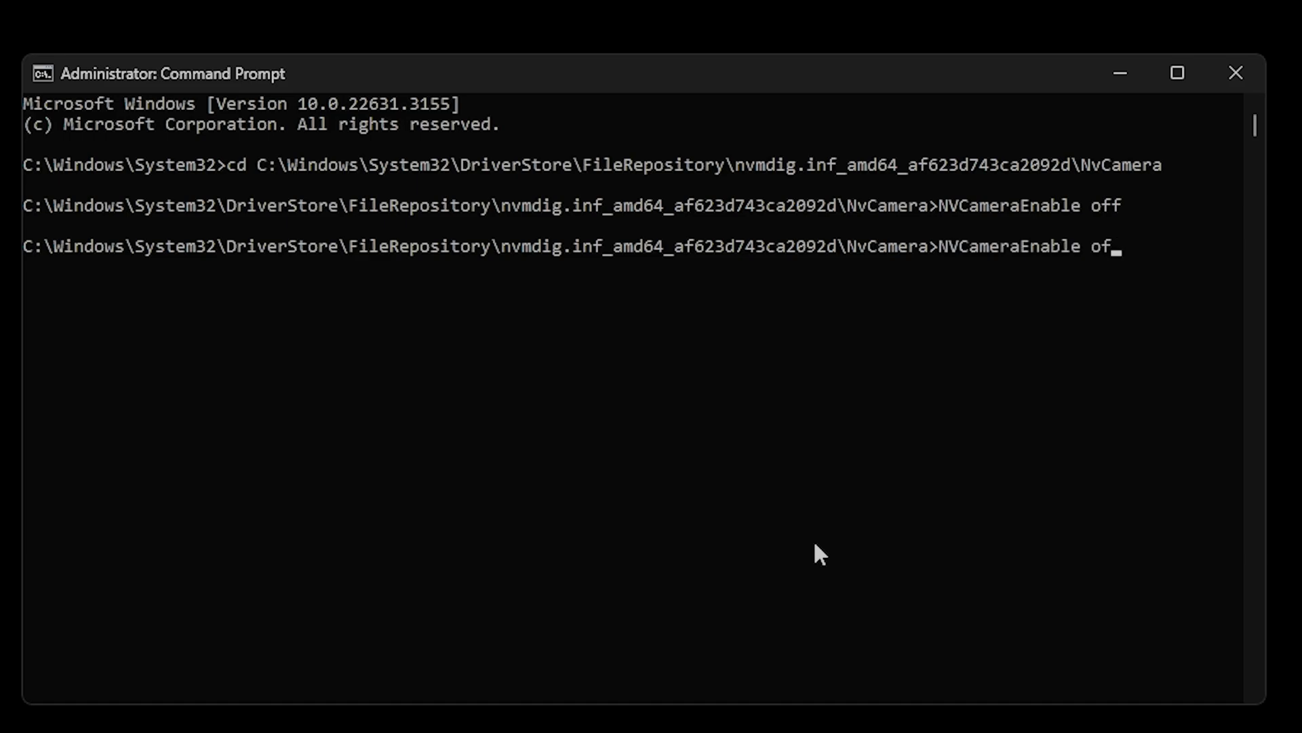
text(n)
key(Return)
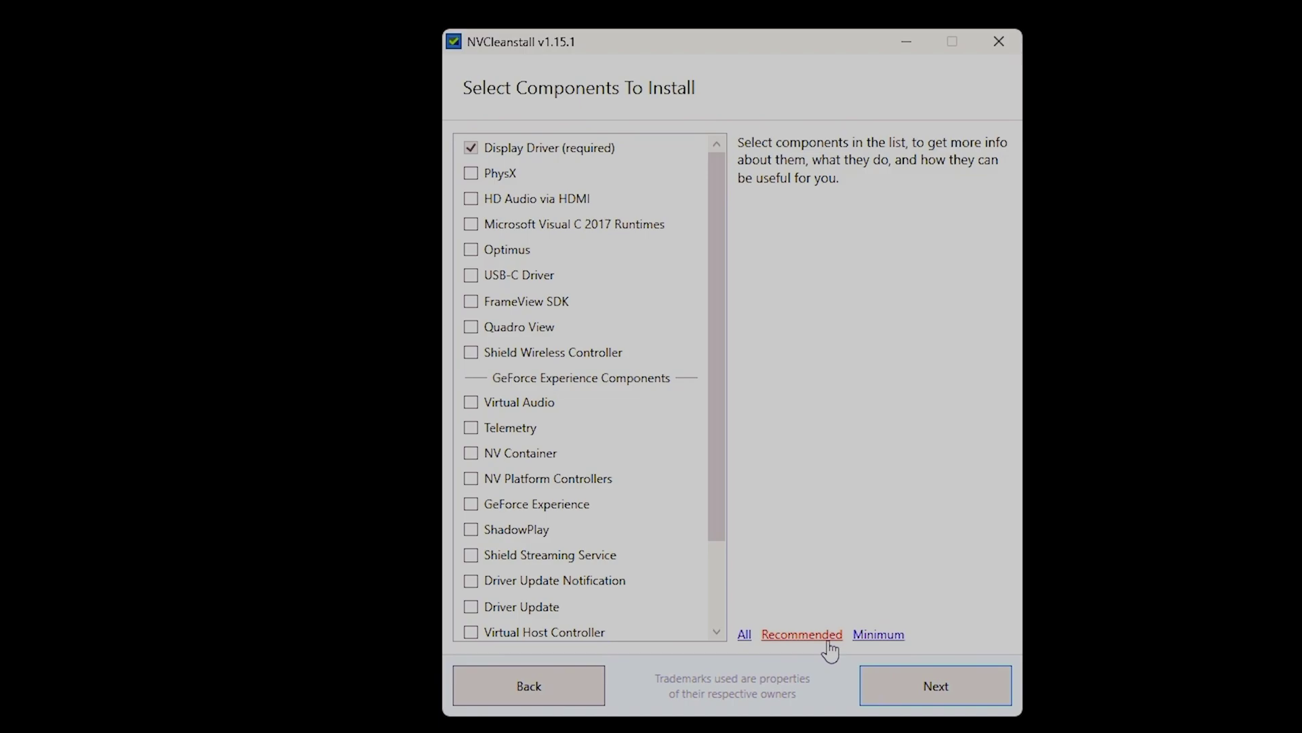
- Apply the Recommended selection and review descriptions from Visual C 2017 Runtimes to Shield Wireless Controller
click(802, 634)
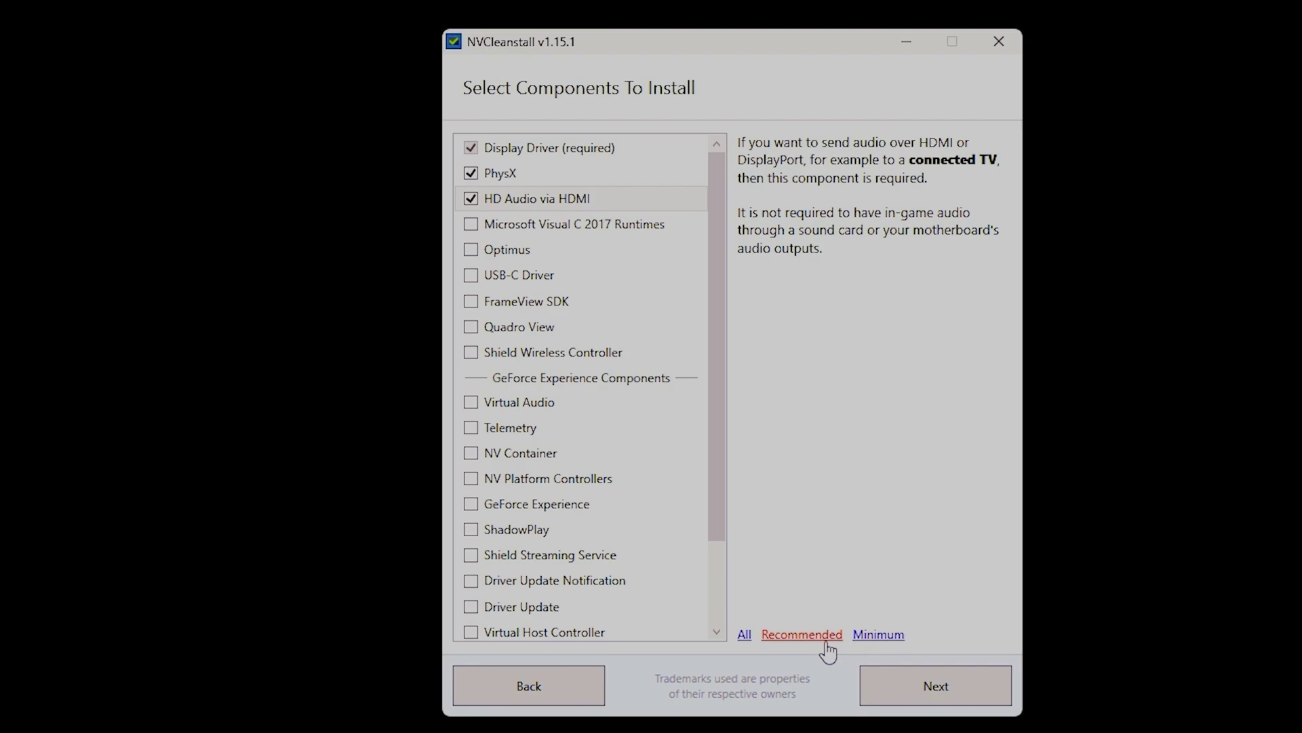
click(647, 225)
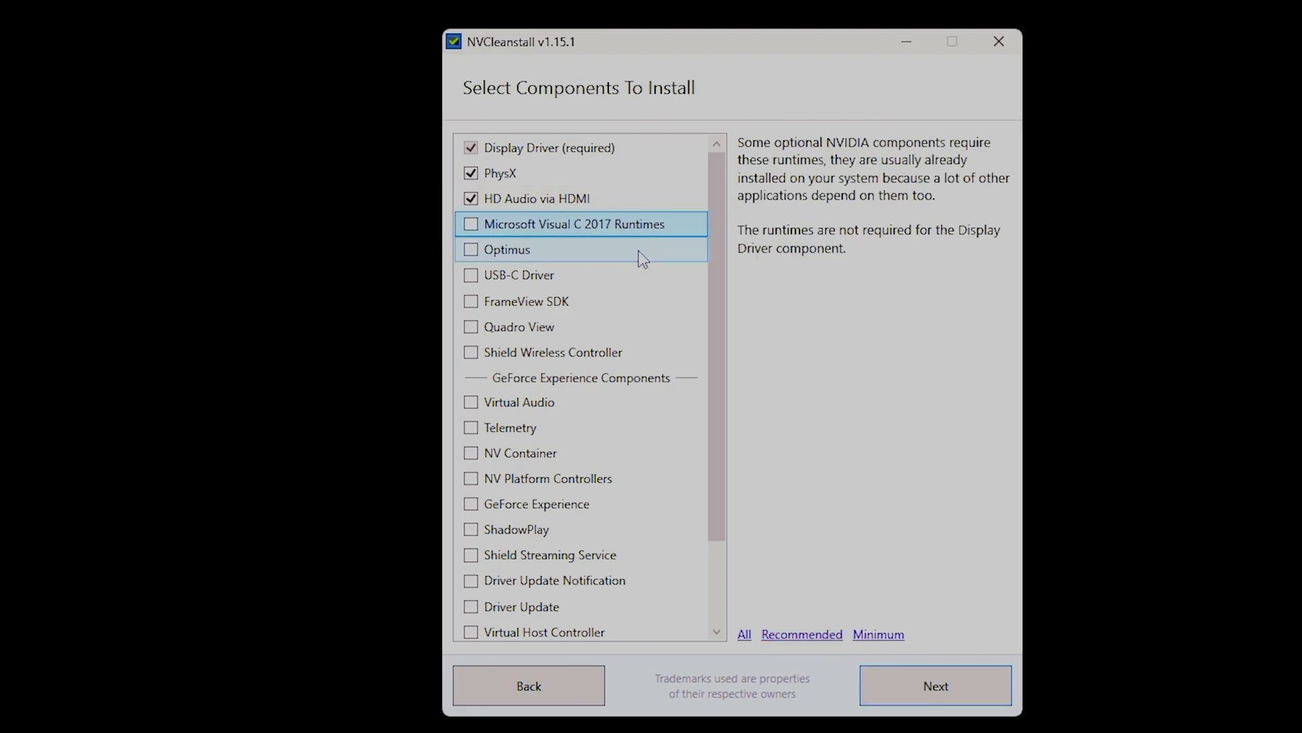
click(638, 250)
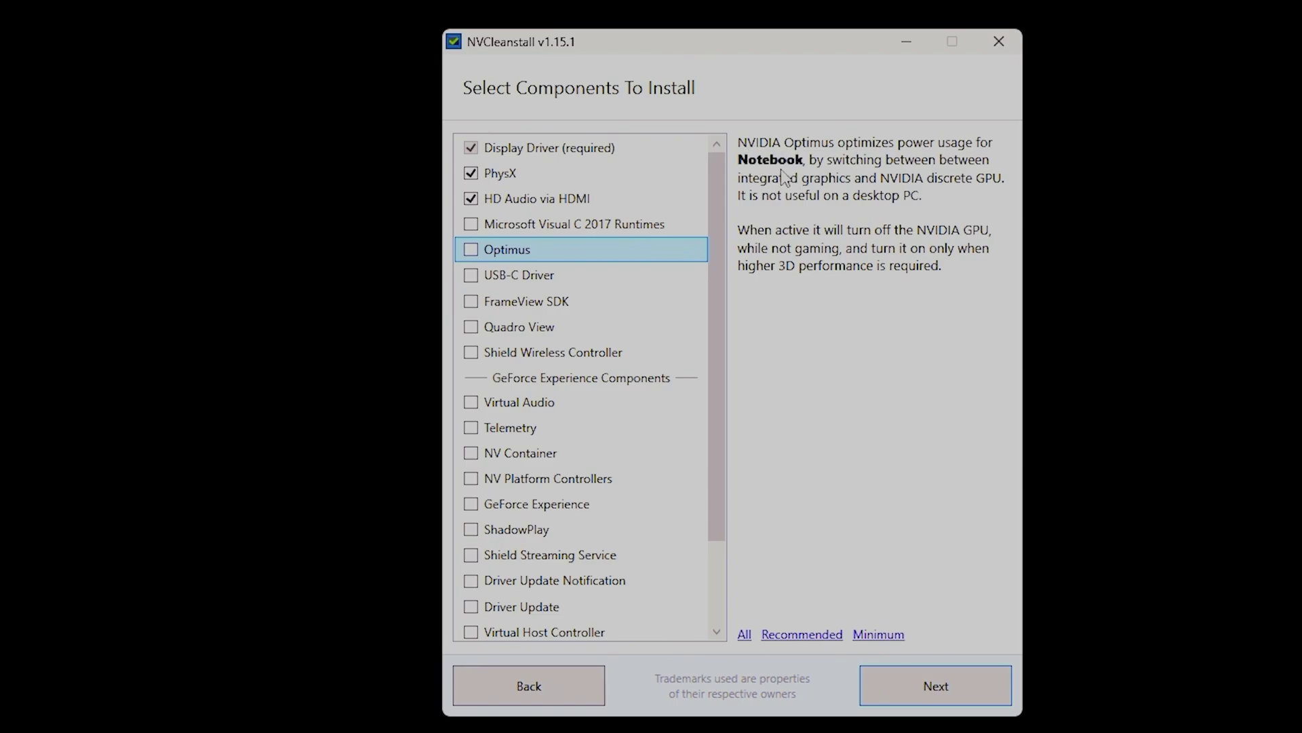
click(567, 276)
click(573, 302)
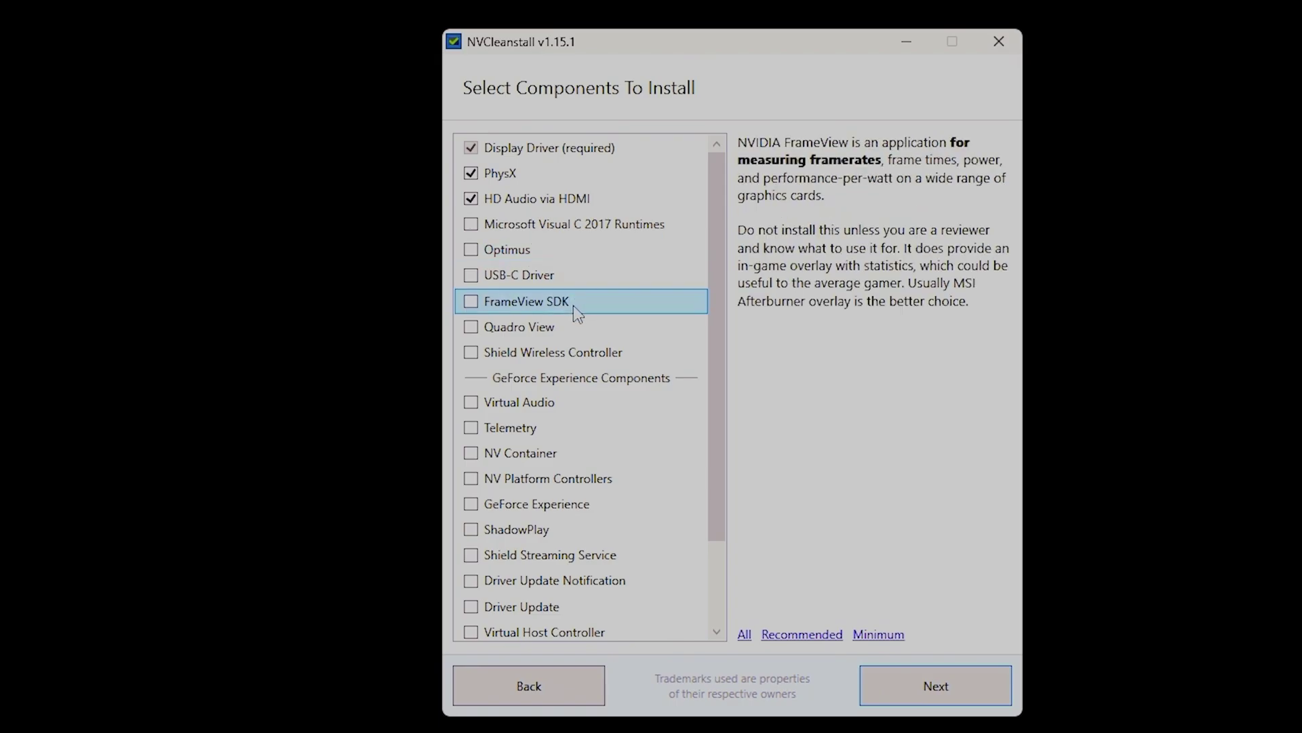
click(577, 329)
click(599, 352)
- Review the Virtual Audio, Telemetry, ShadowPlay, Shield Streaming, Virtual Host Controller and Process Monitor descriptions
scroll(637, 344, down, 2)
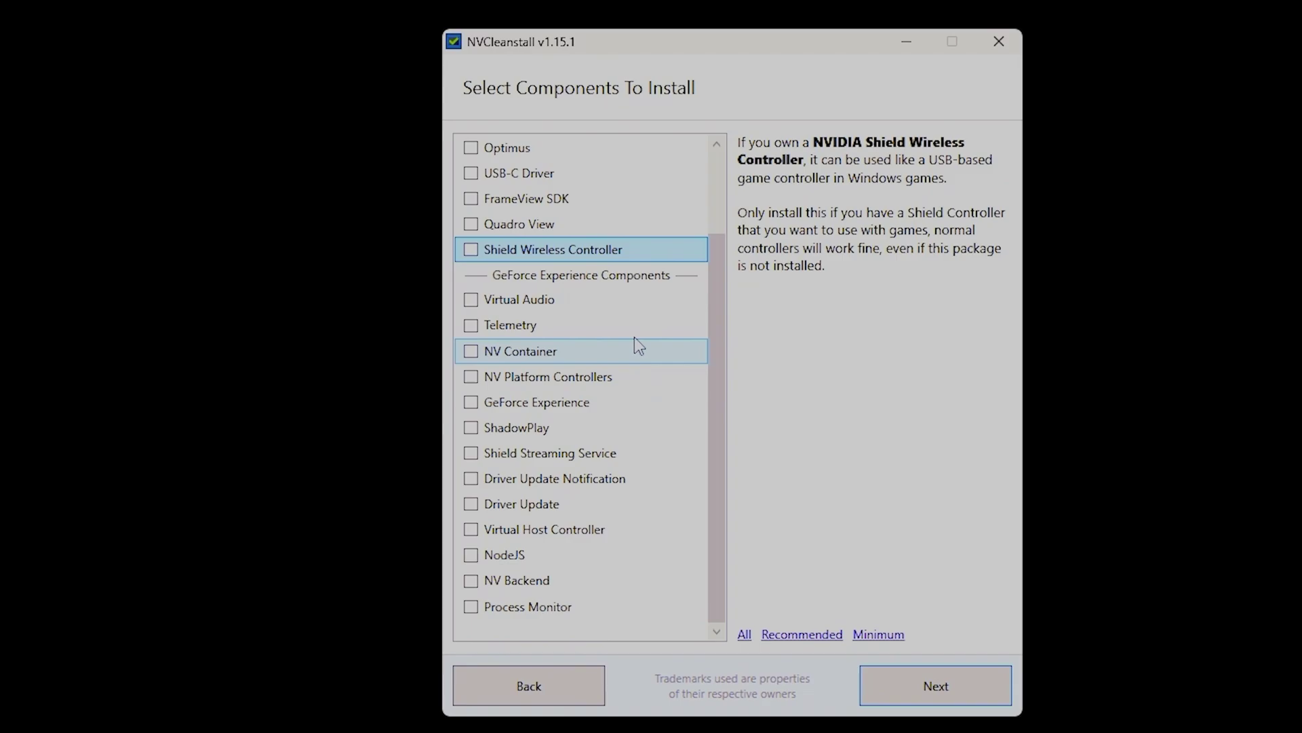
click(638, 302)
click(648, 325)
click(658, 424)
click(664, 454)
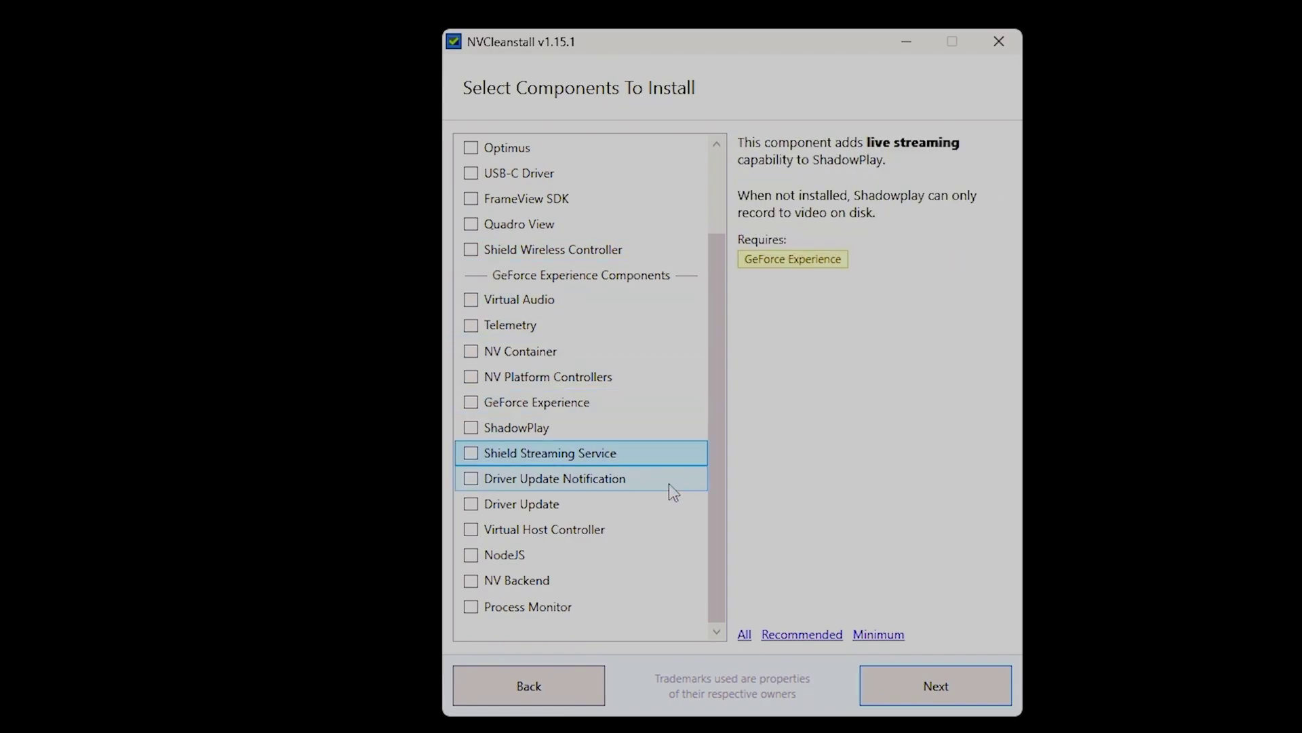
click(685, 529)
click(659, 607)
- Include GeForce Experience with its required components and start preparing the installer sources
click(576, 403)
scroll(574, 468, up, 2)
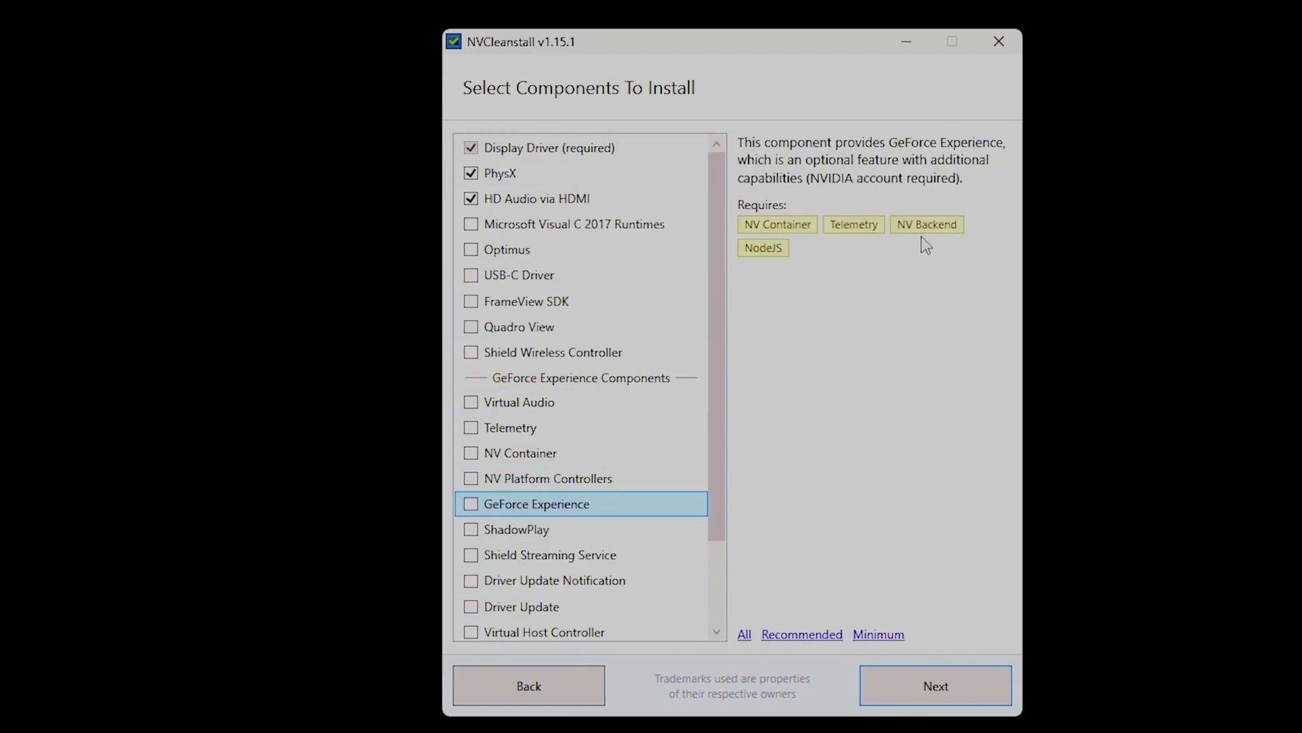
click(470, 503)
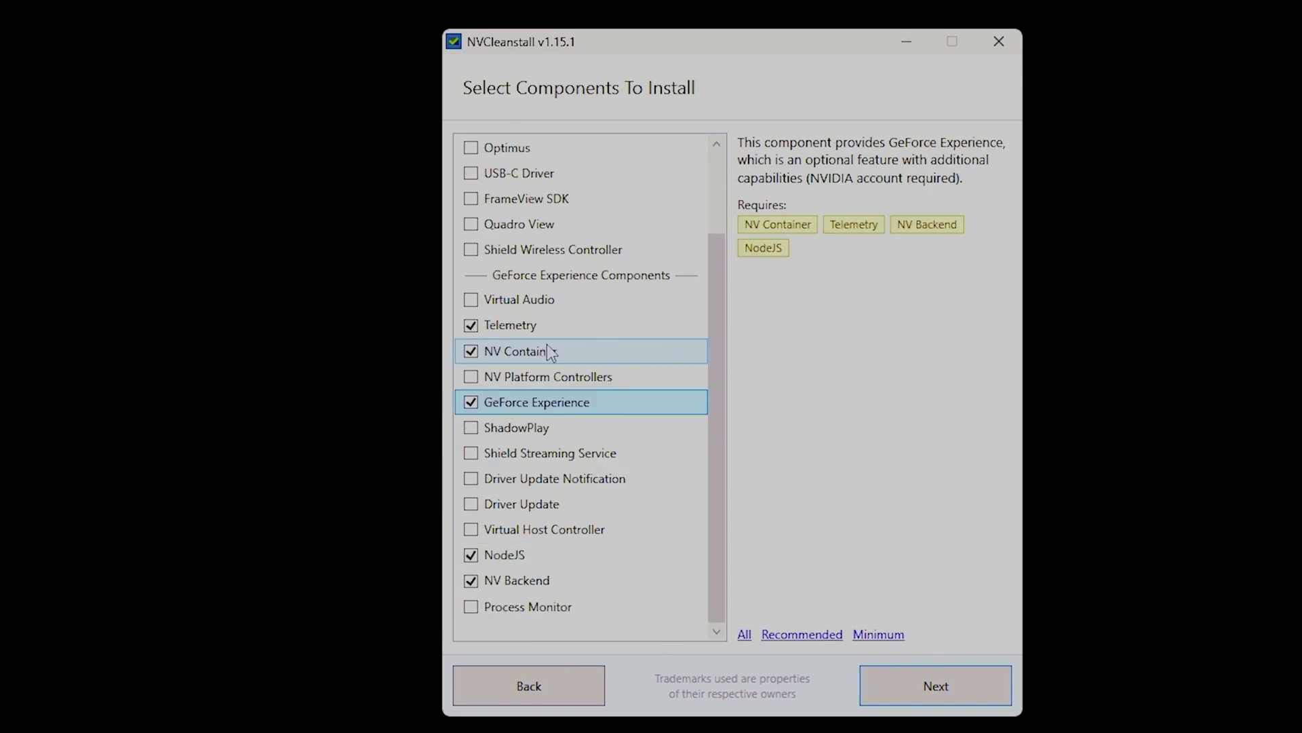
click(936, 686)
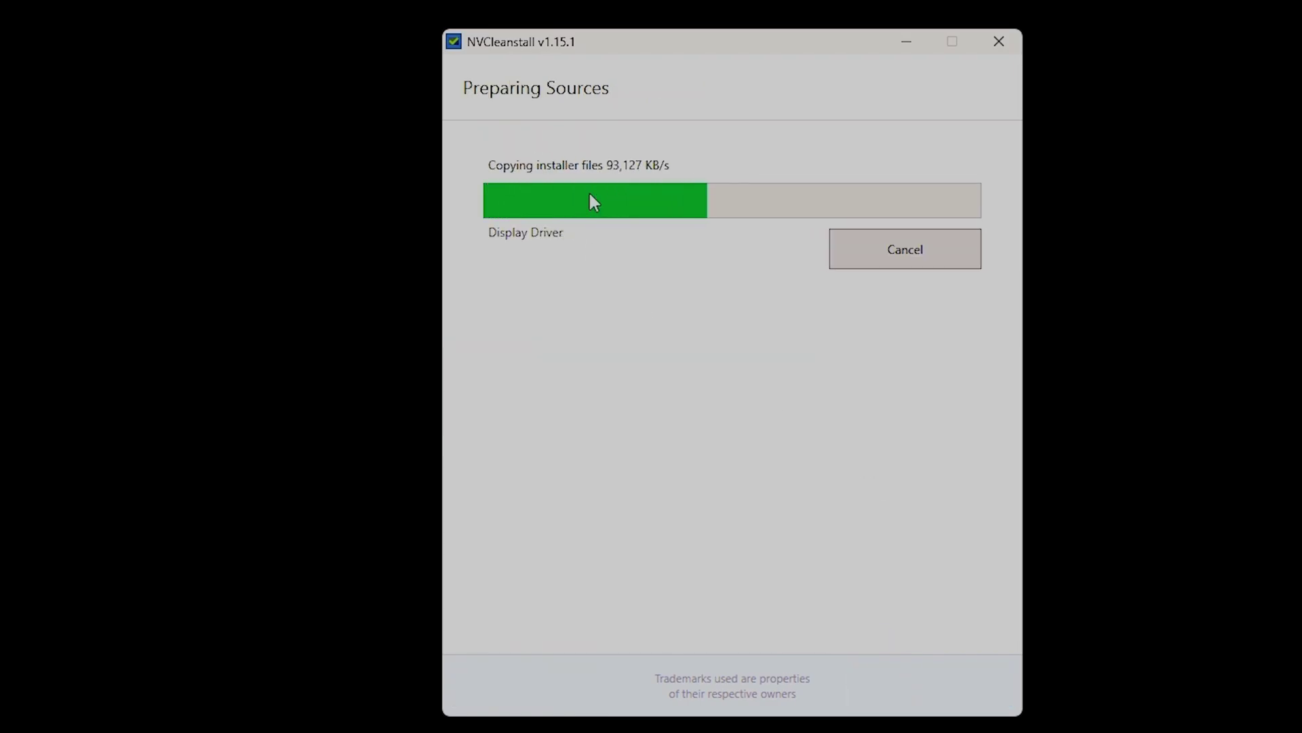